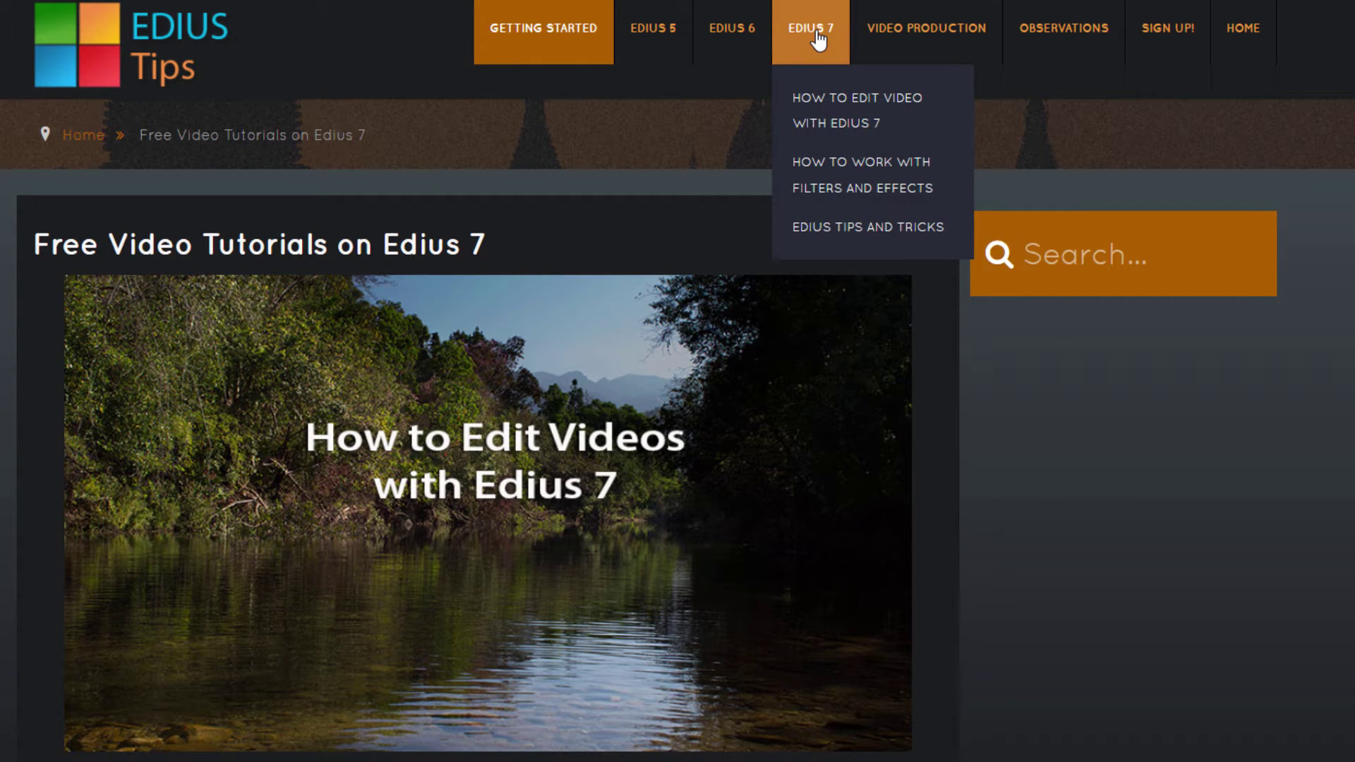
Browse the first two pages of lessons under How to Edit Video with Edius 7 on the Edius Tips site
left_click(824, 113)
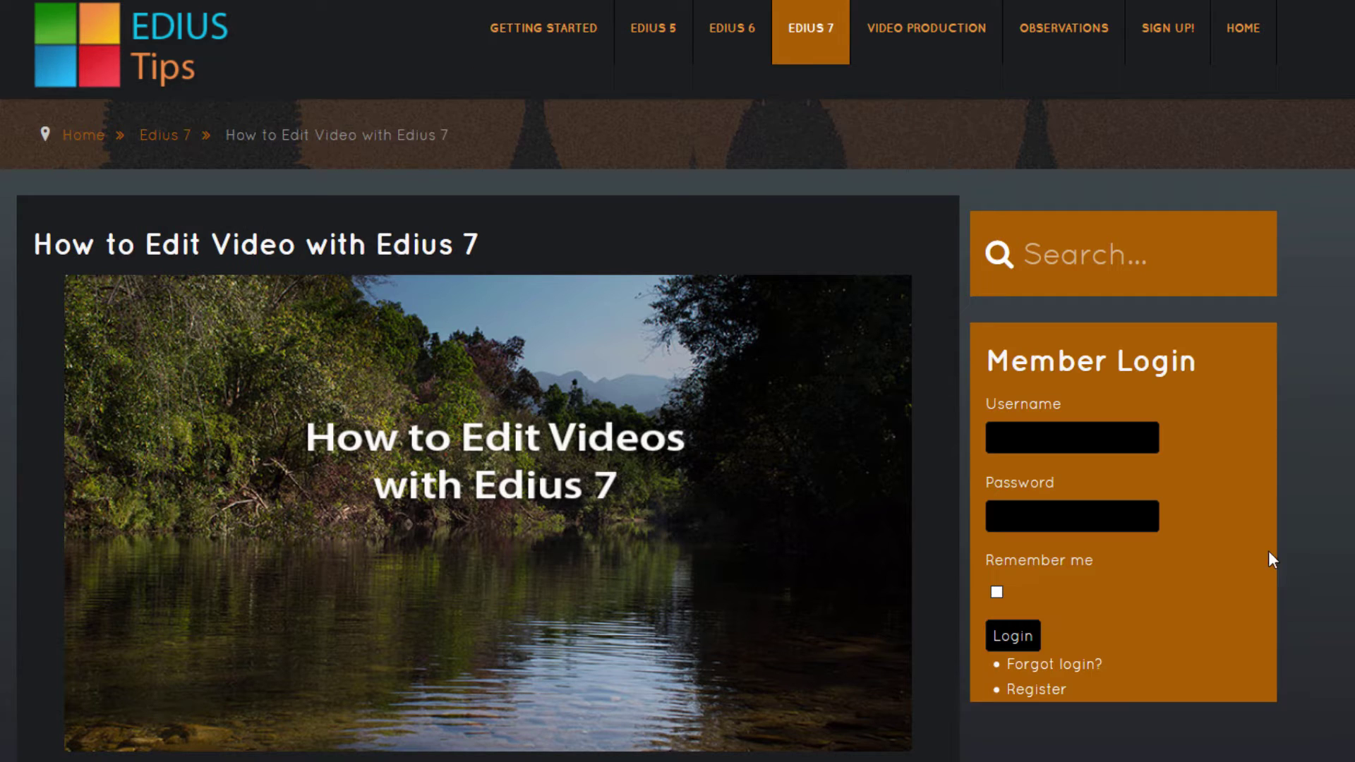
scroll(1268, 557, "down", 10)
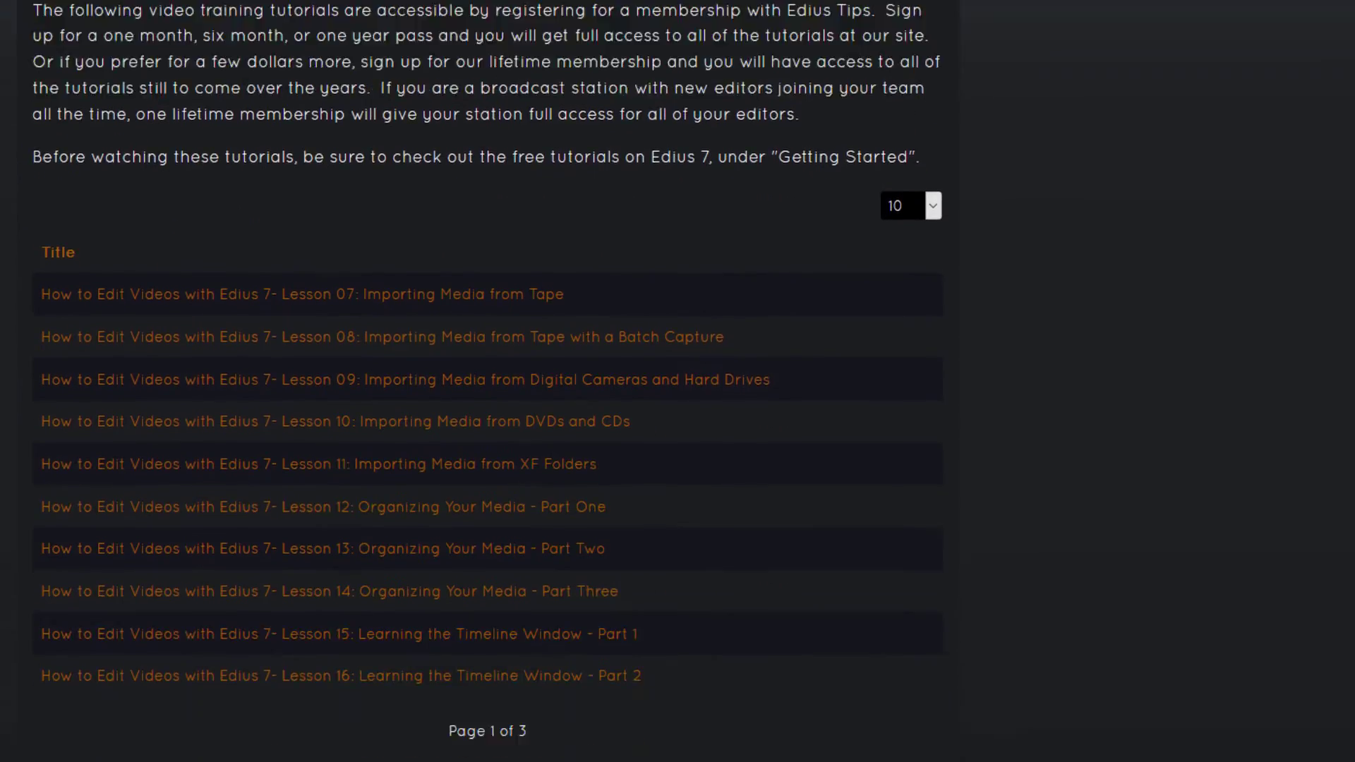
scroll(1190, 424, "down", 2)
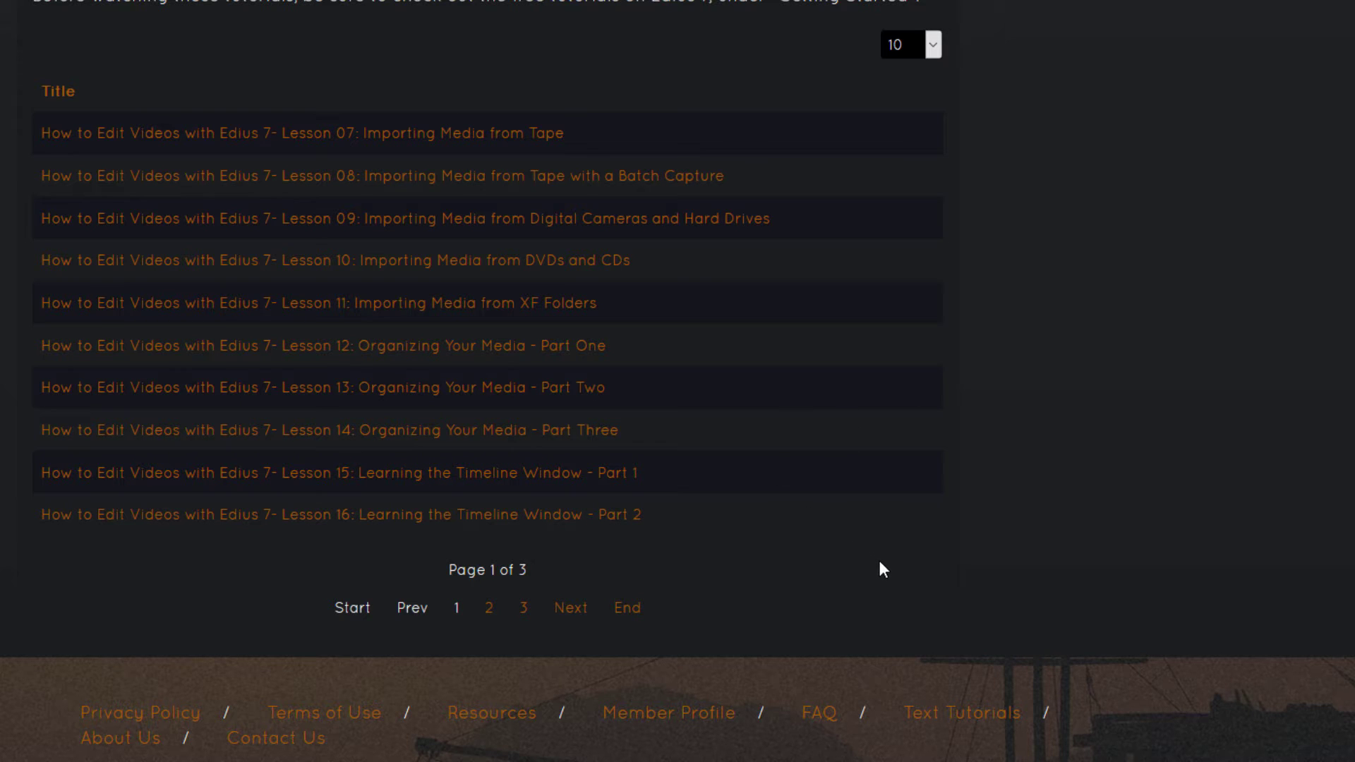
left_click(490, 611)
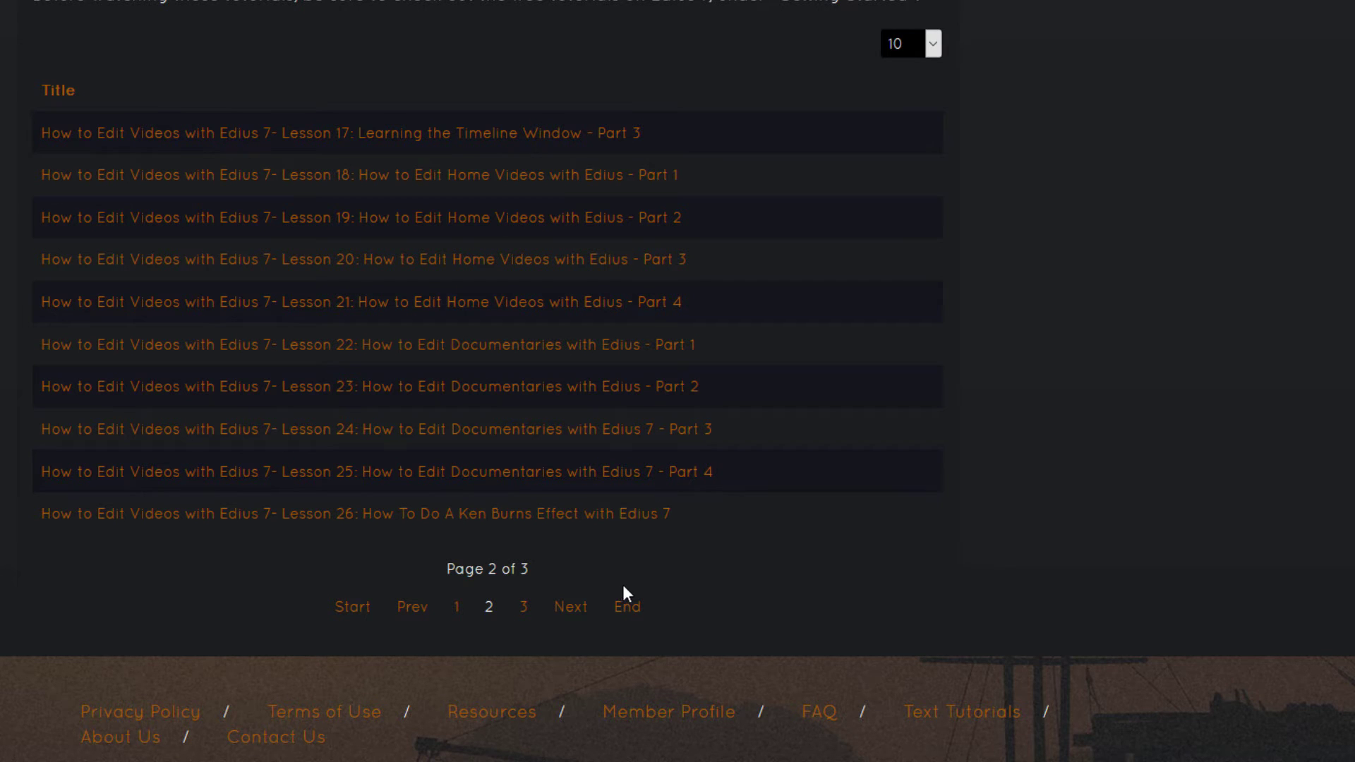
scroll(1127, 538, "up", 8)
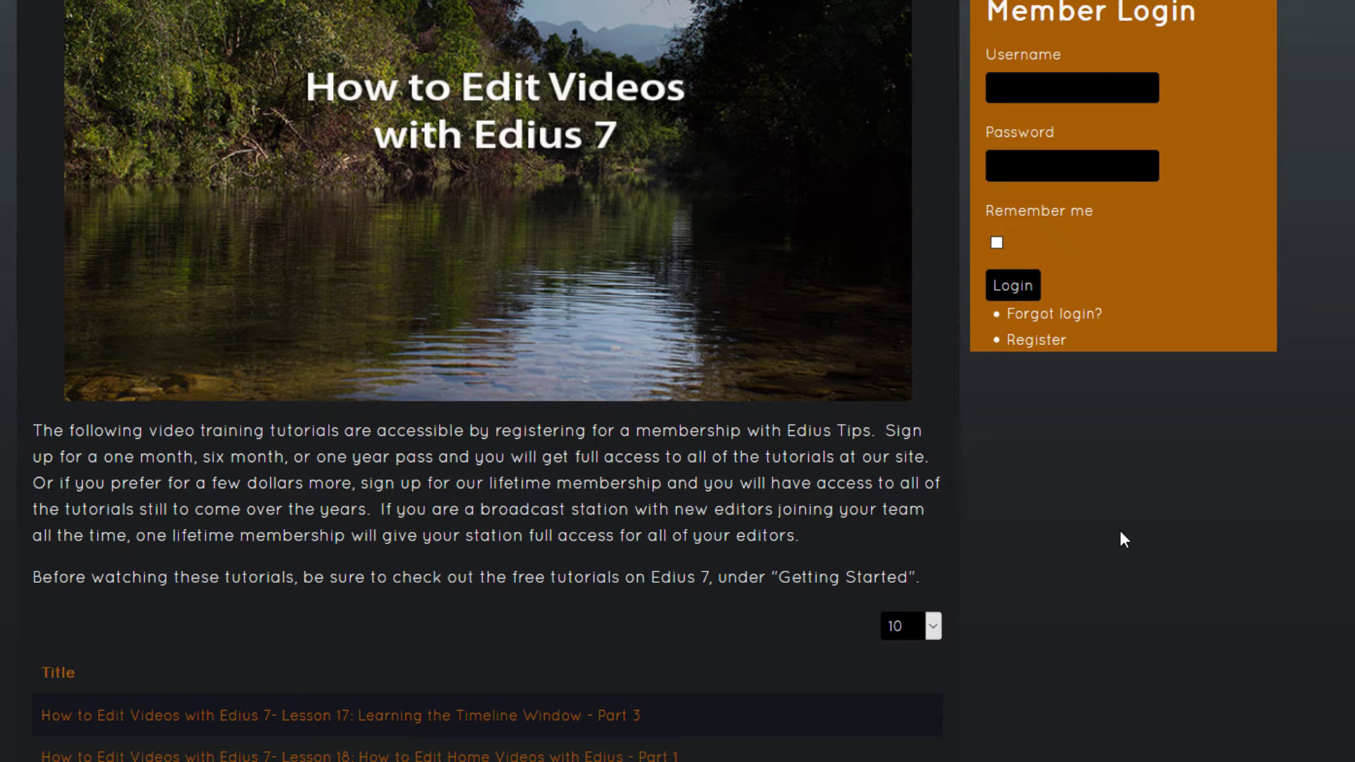
scroll(1118, 533, "up", 5)
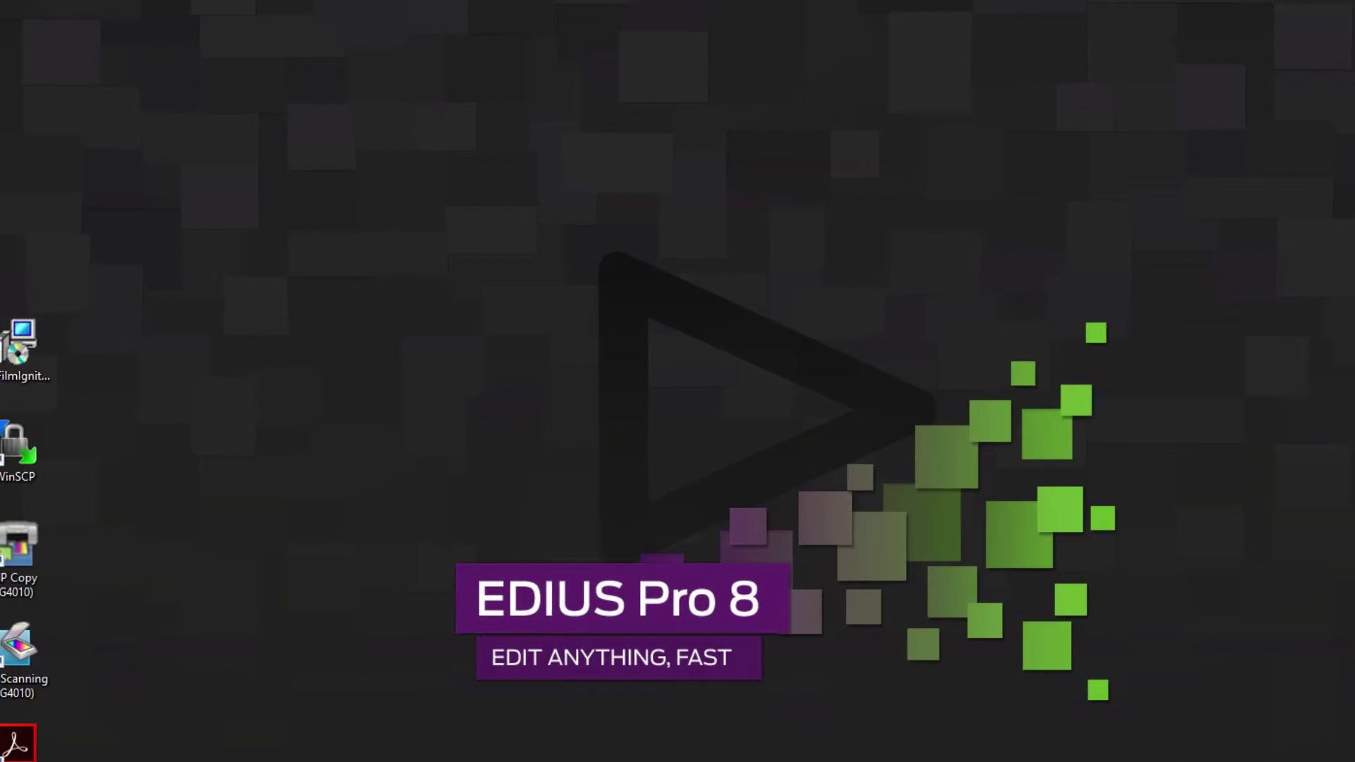
Launch EDIUS from the desktop and dismiss the trial notice
double_click(36, 137)
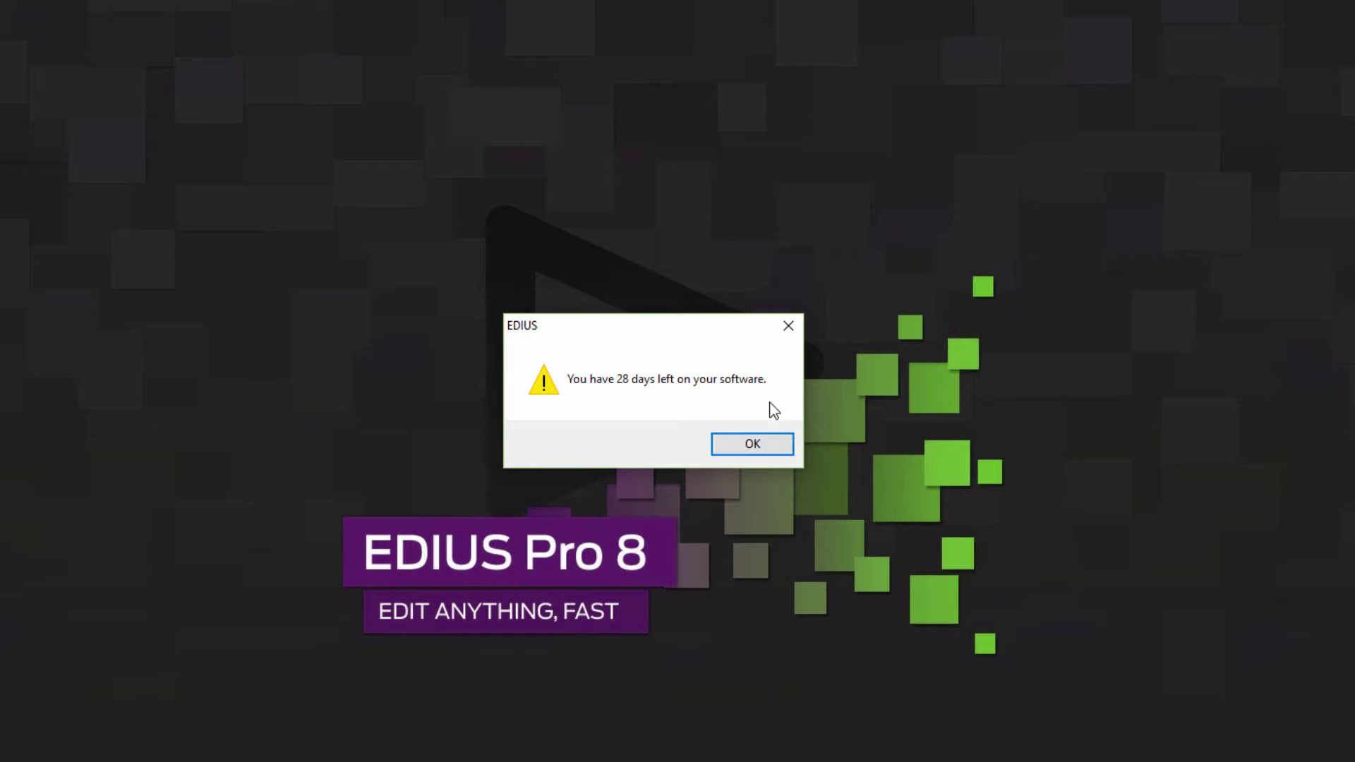
left_click(762, 439)
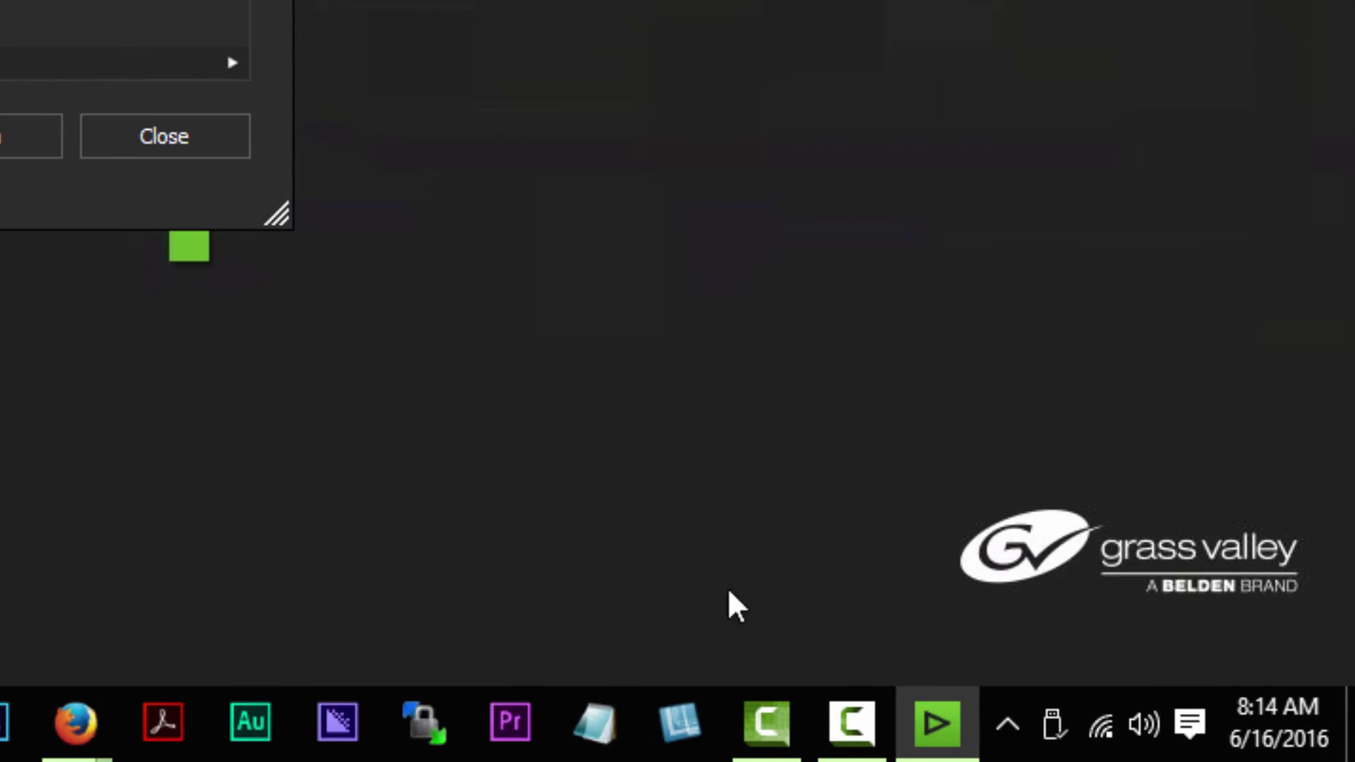
Temporarily disable AVG AntiVirus protection until restart
left_click(1006, 727)
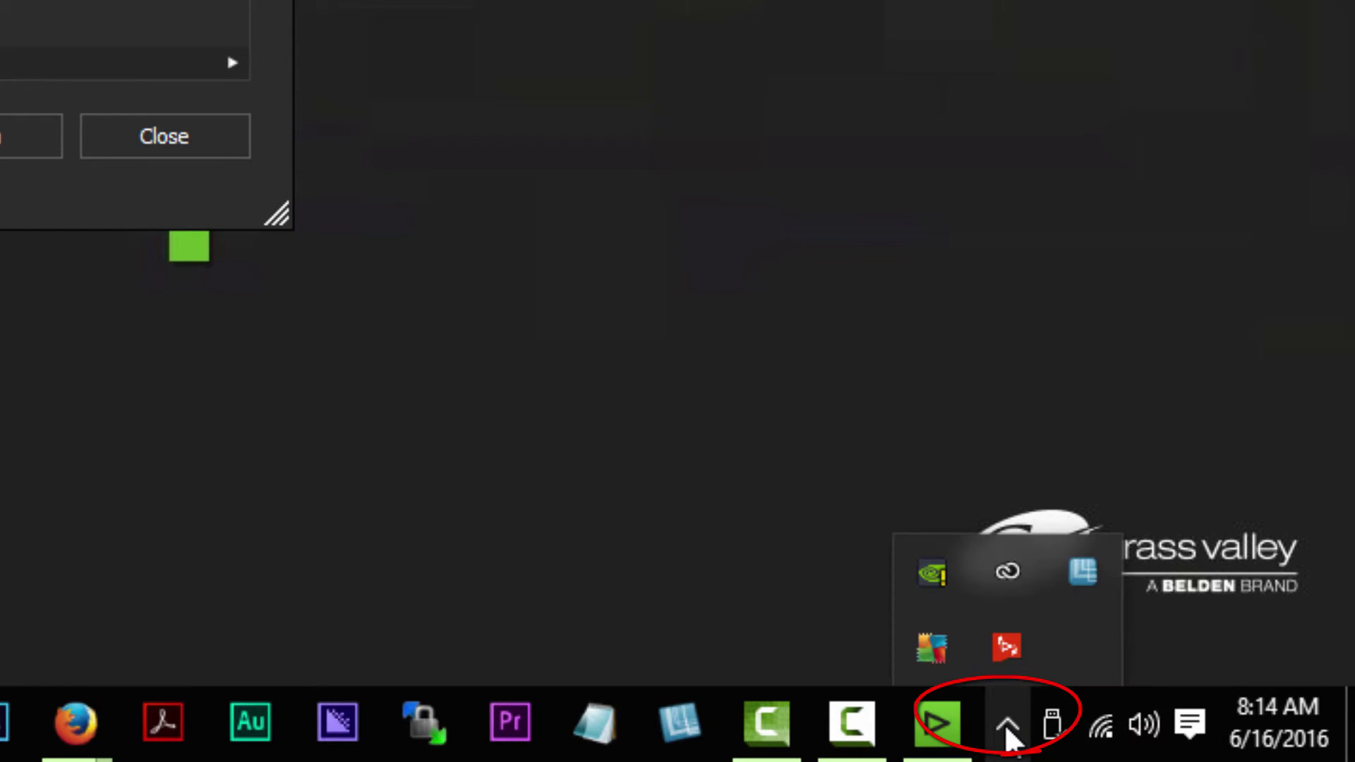
right_click(933, 644)
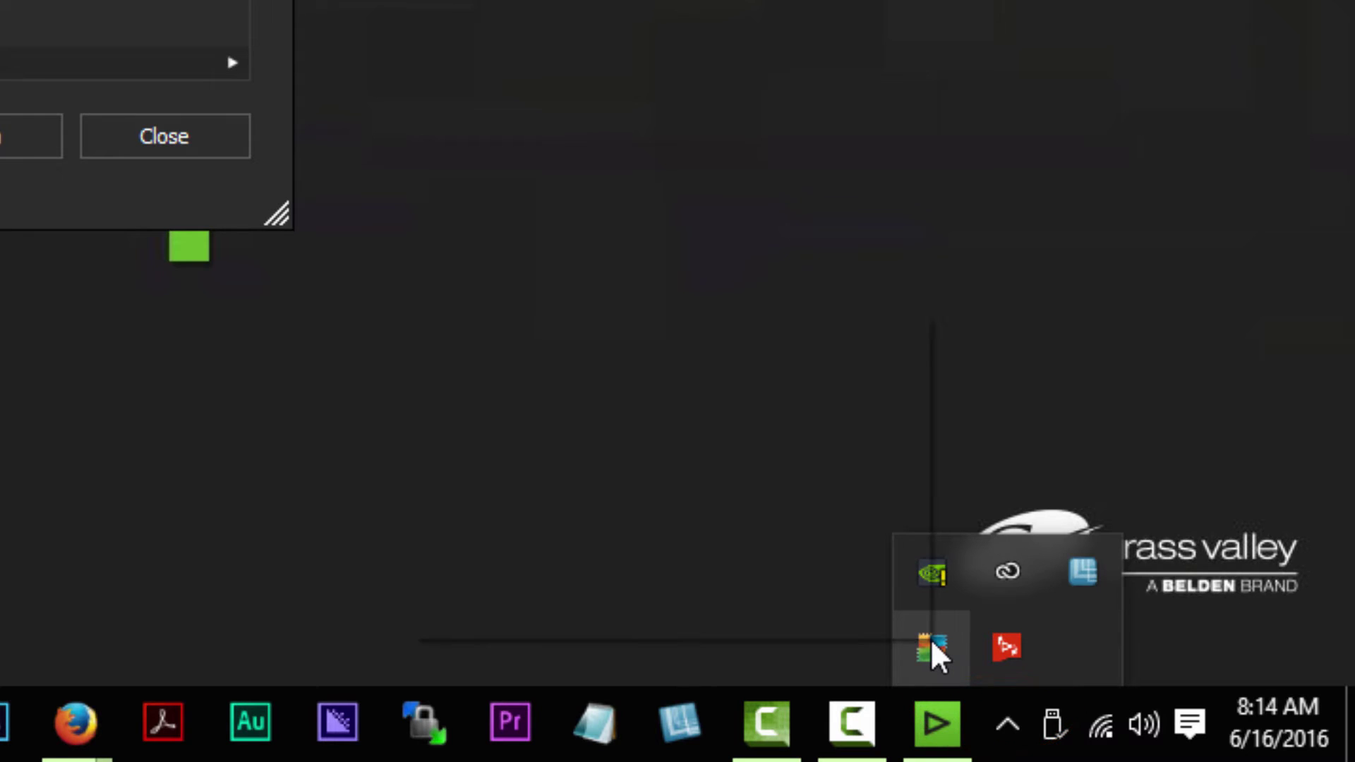
left_click(644, 393)
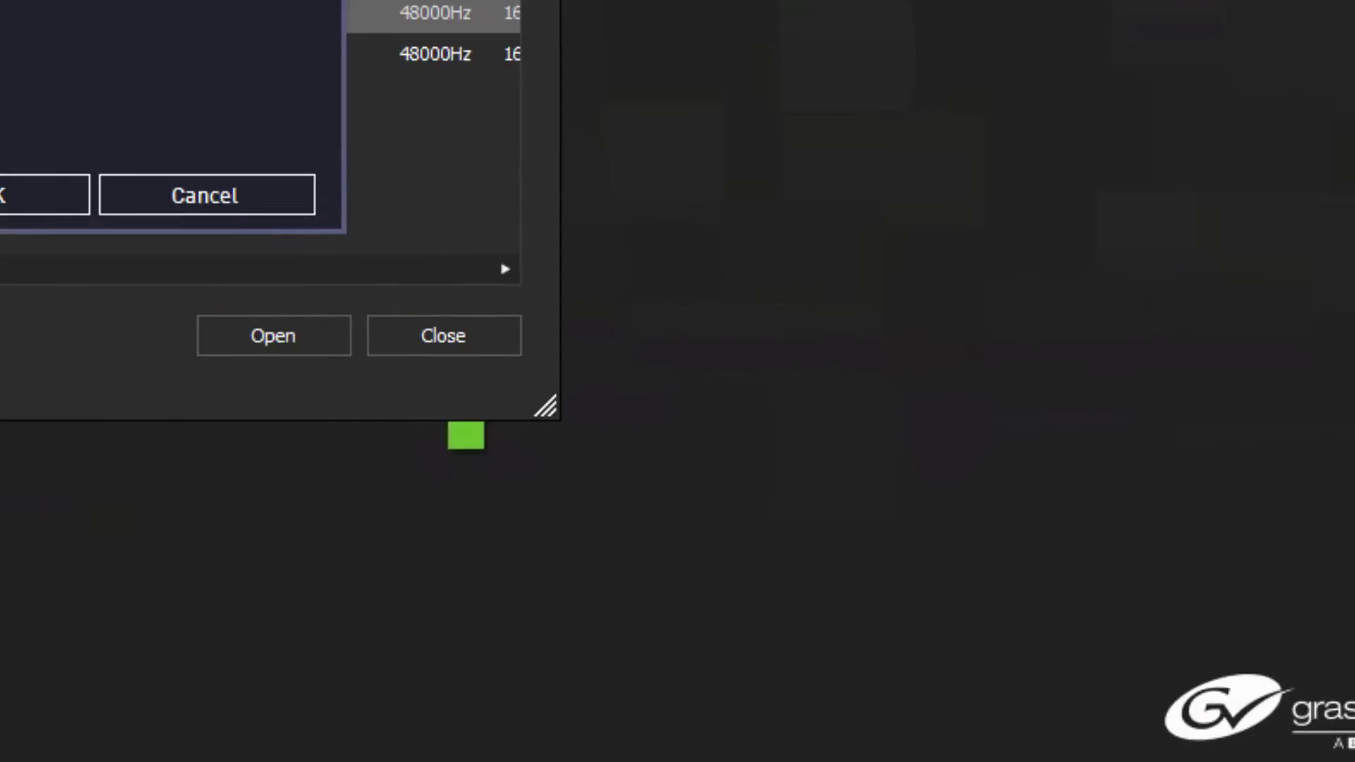
left_click(423, 430)
left_click(496, 679)
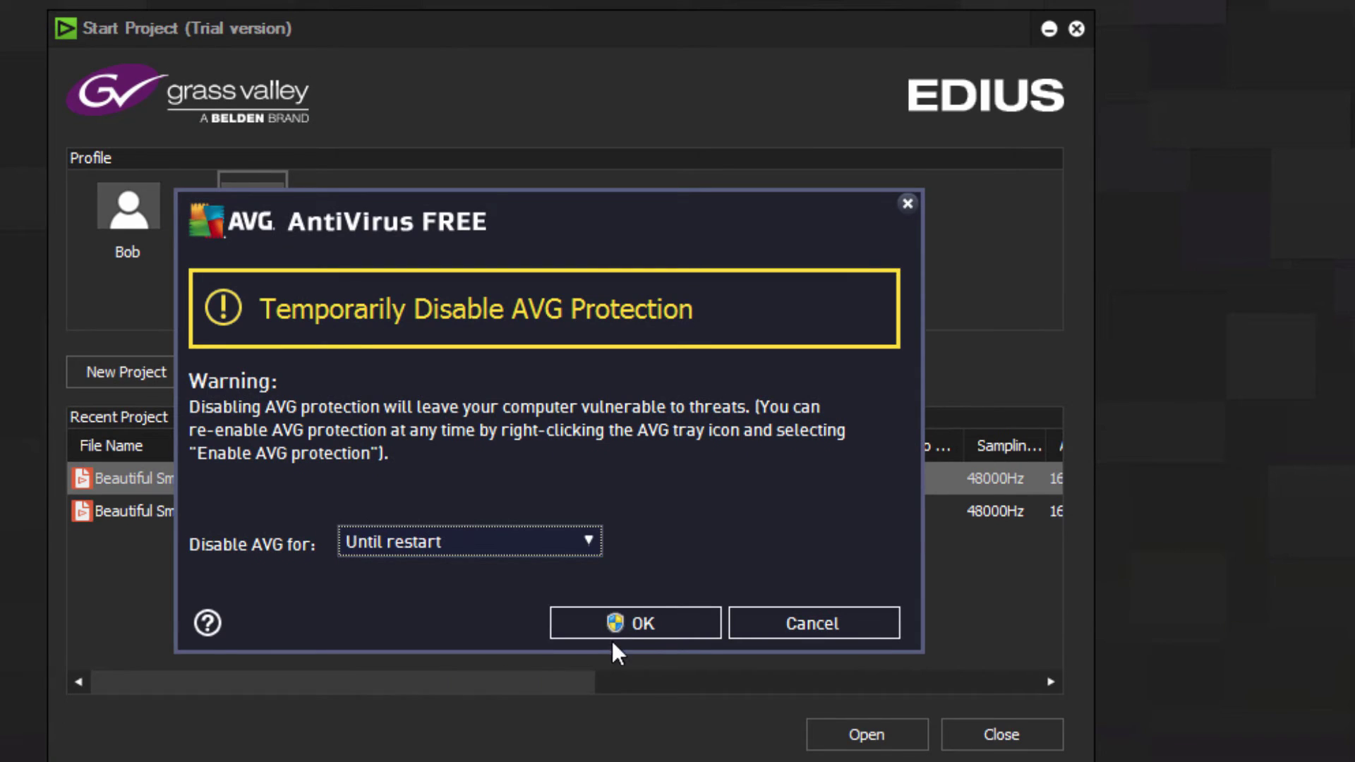
left_click(641, 623)
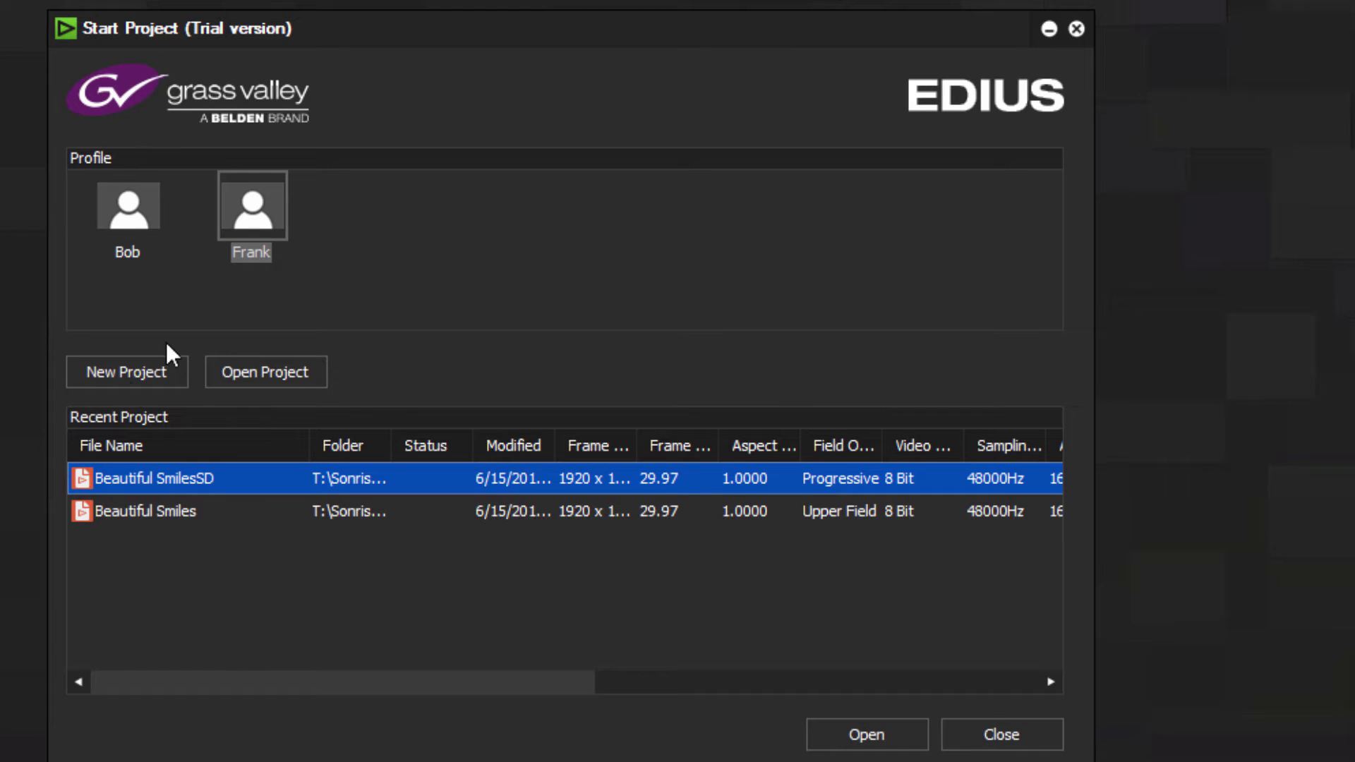
Create a new project under the second user profile and name it Smiles Learning Video
left_click(256, 207)
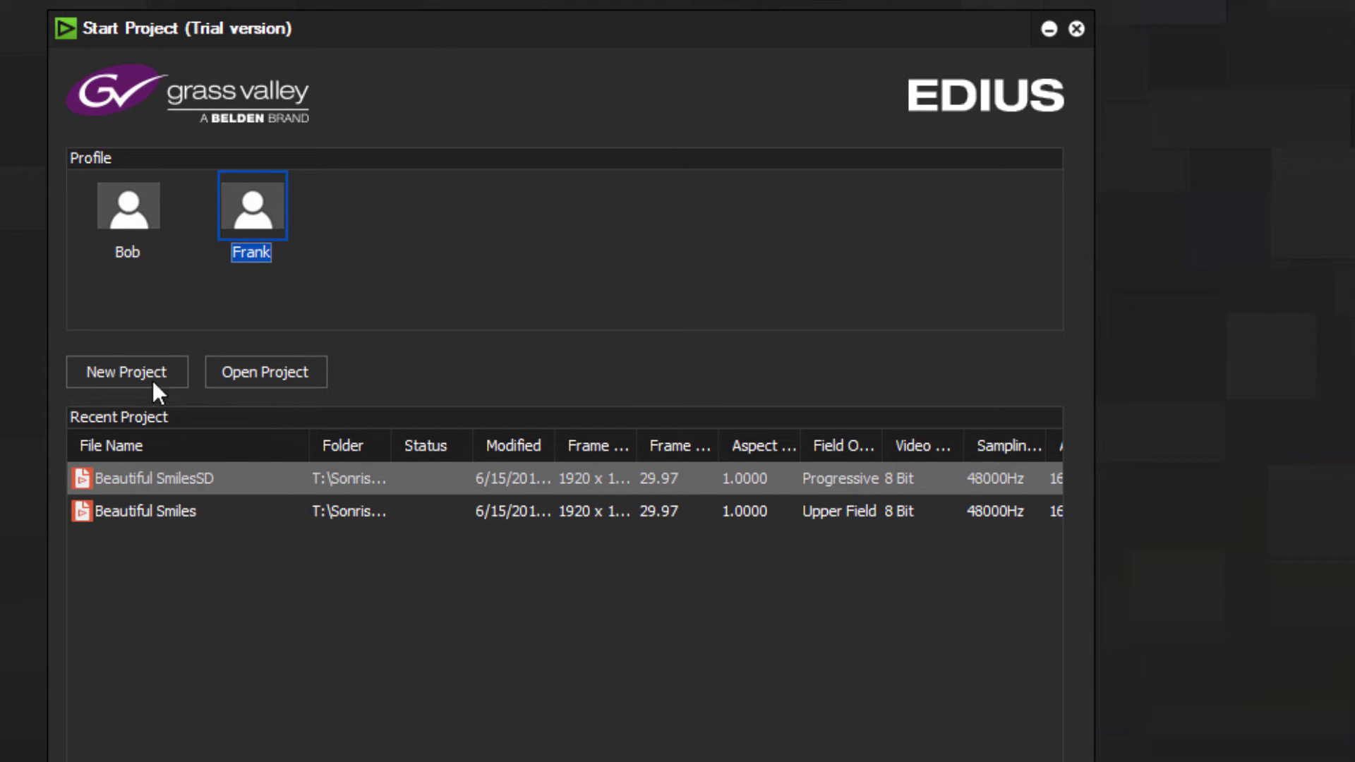
left_click(118, 374)
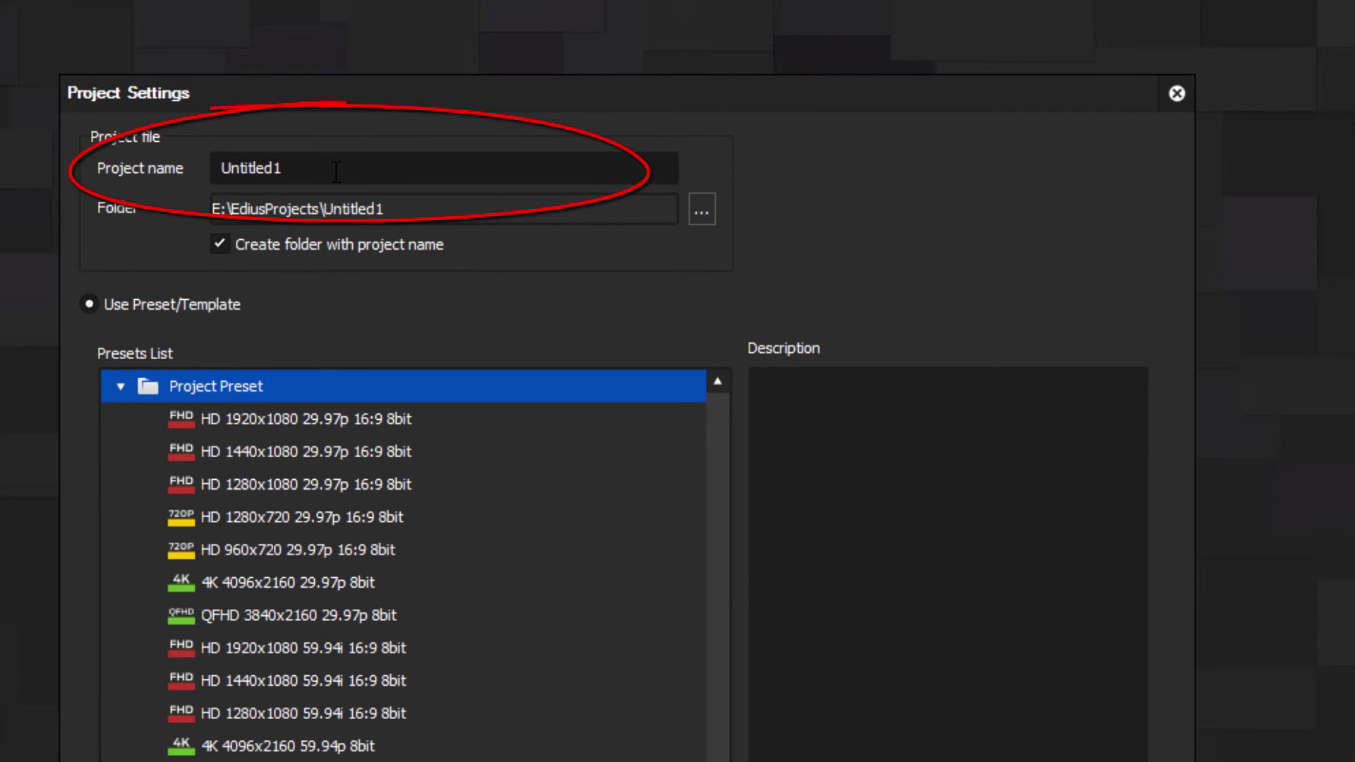
left_click(247, 168)
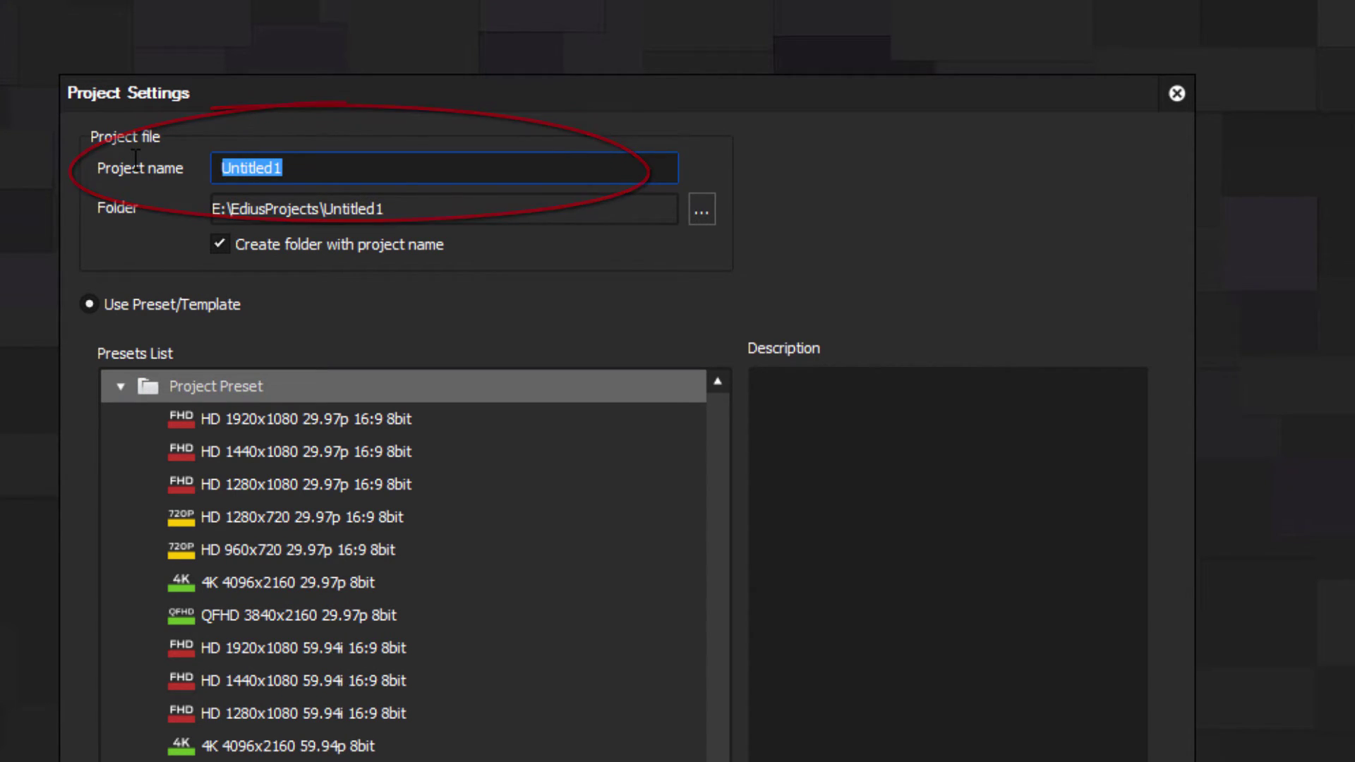
type("Smiles Learning Video")
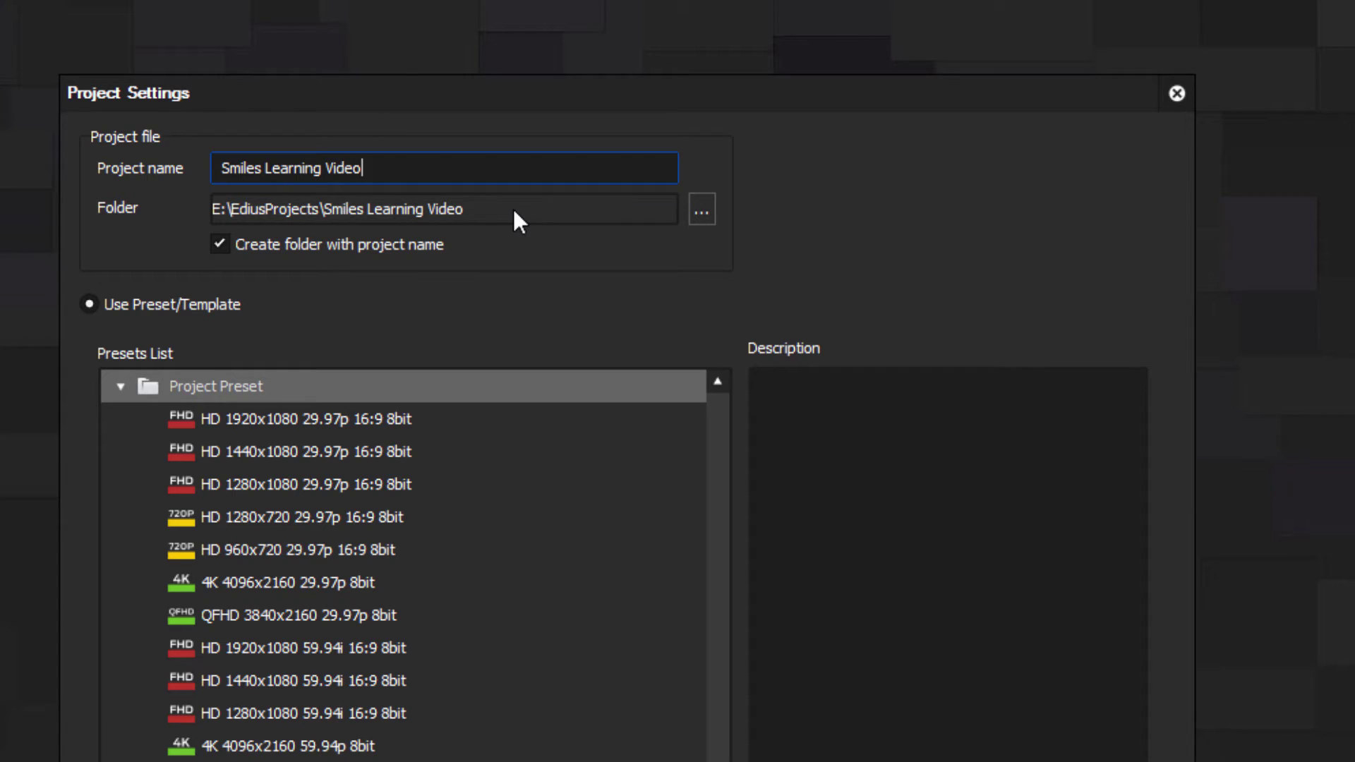
Turn off the option to create a folder with the project name and turn it back on
left_click(221, 243)
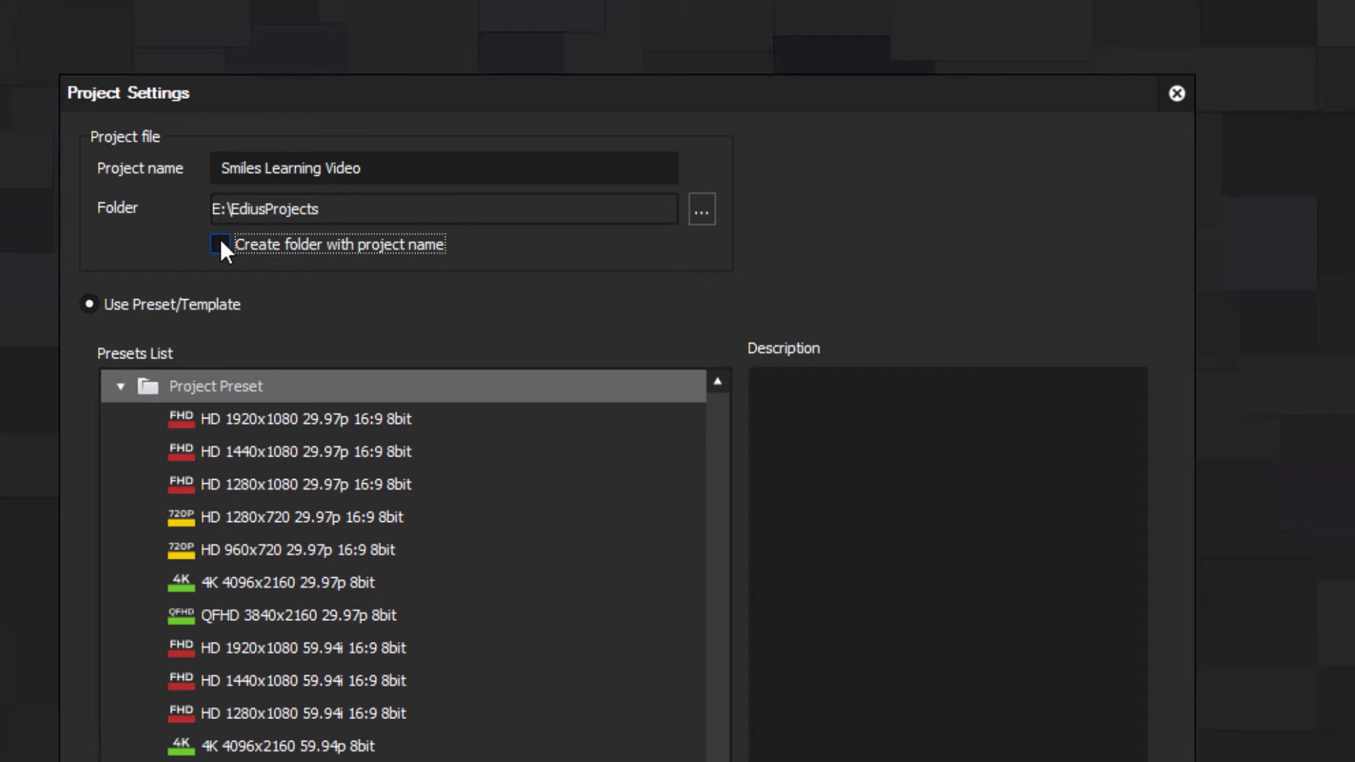
left_click(221, 243)
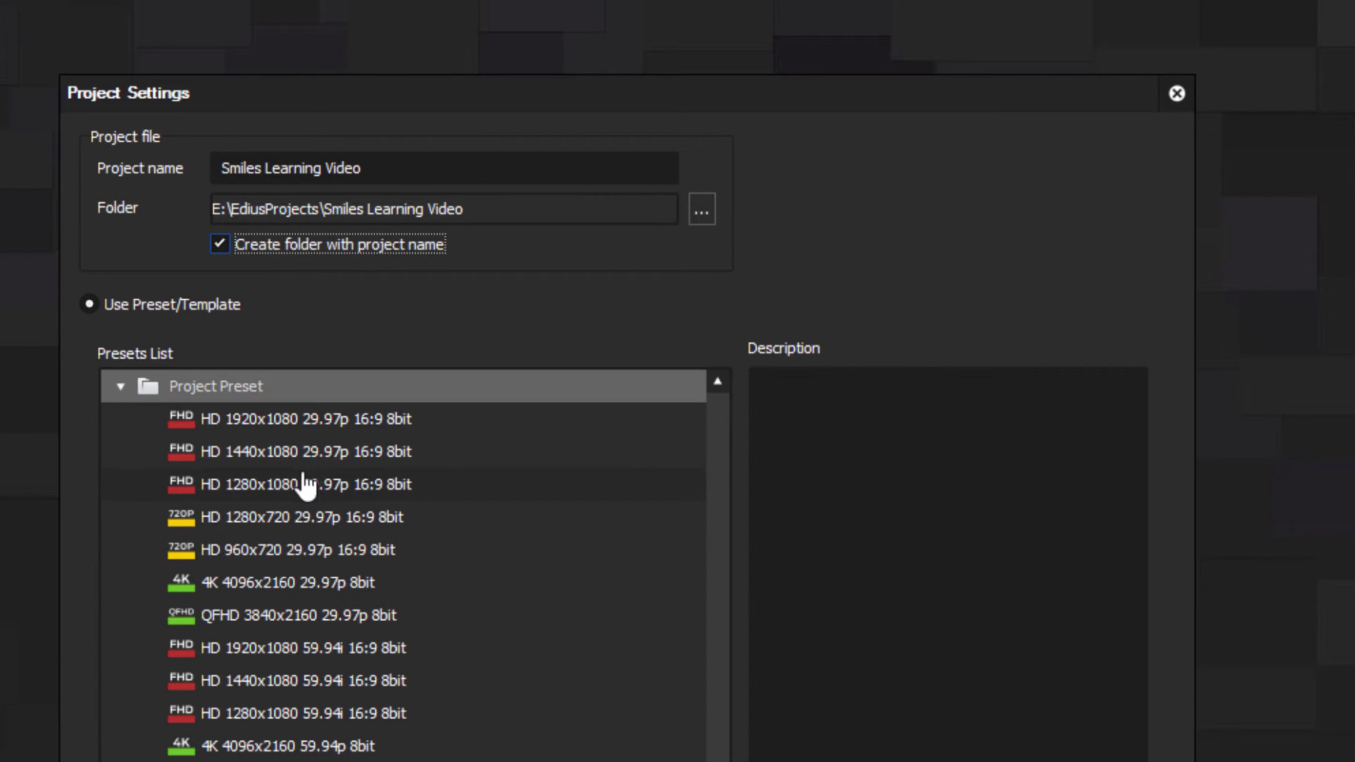
Choose the HD 1920x1080 29.97p 16:9 8bit preset with Customize enabled and proceed to its detailed settings
scroll(296, 709, "down", 1)
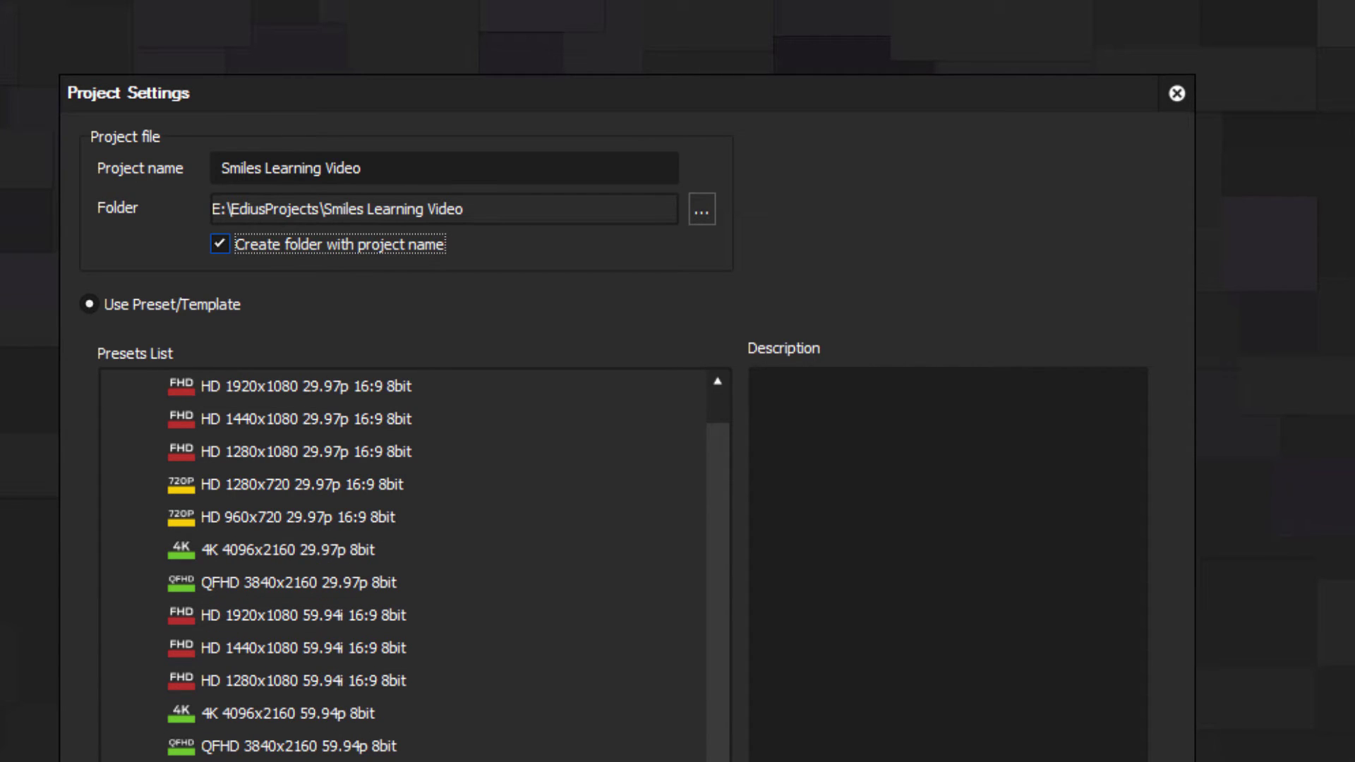
scroll(403, 564, "up", 1)
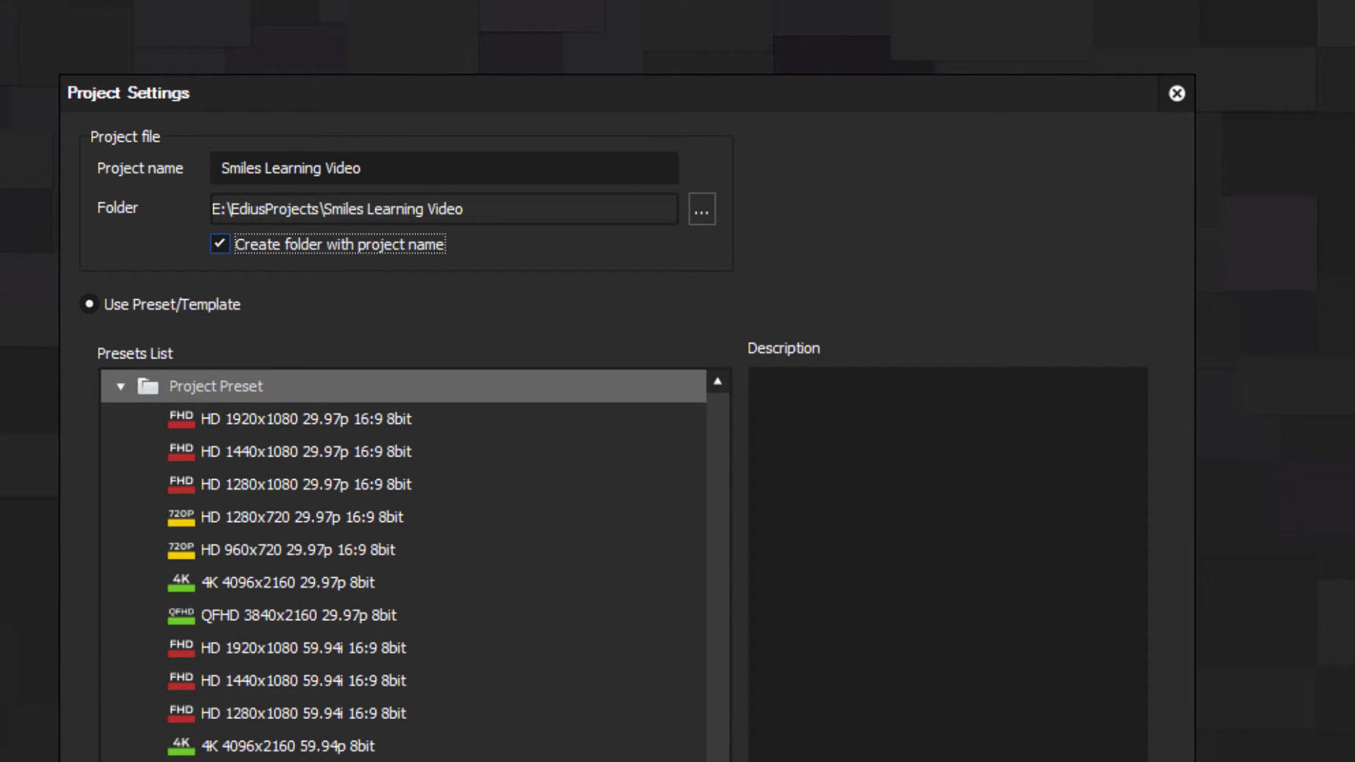
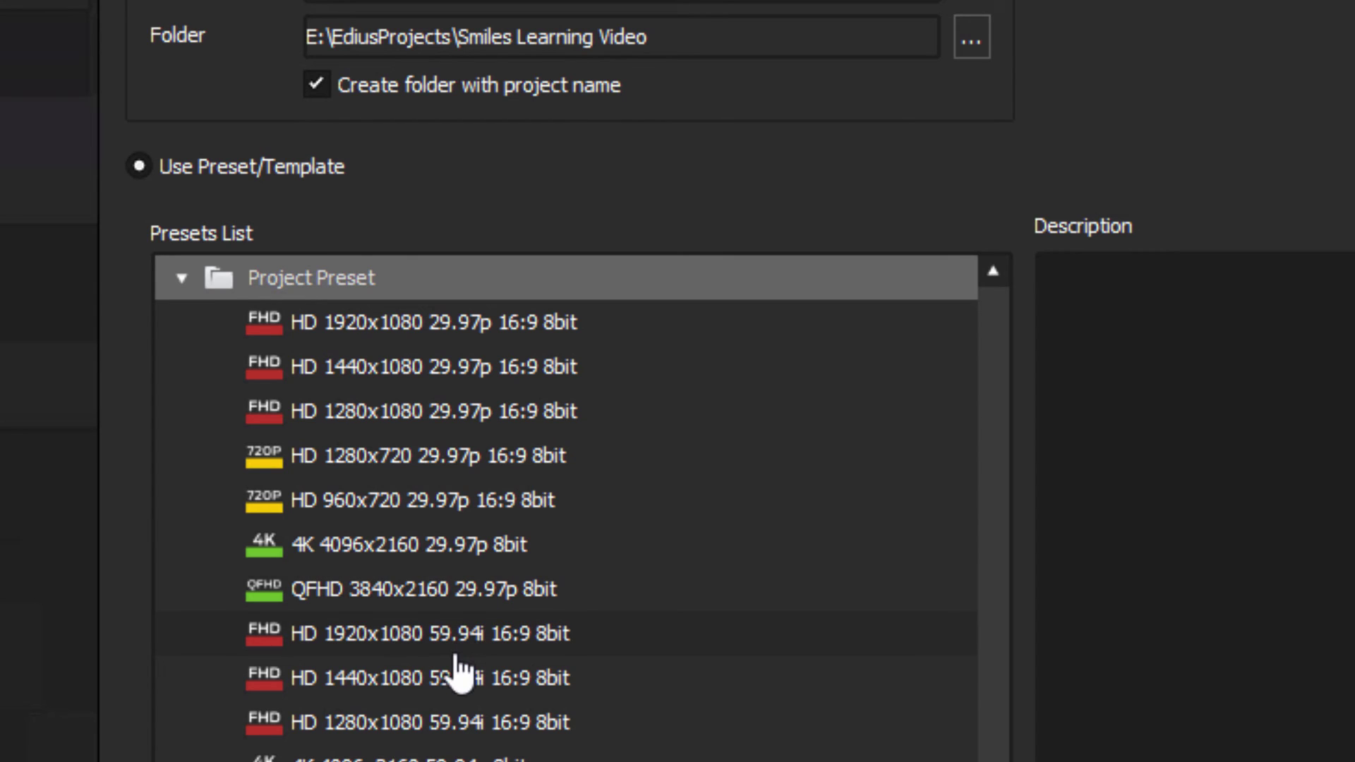
left_click(454, 338)
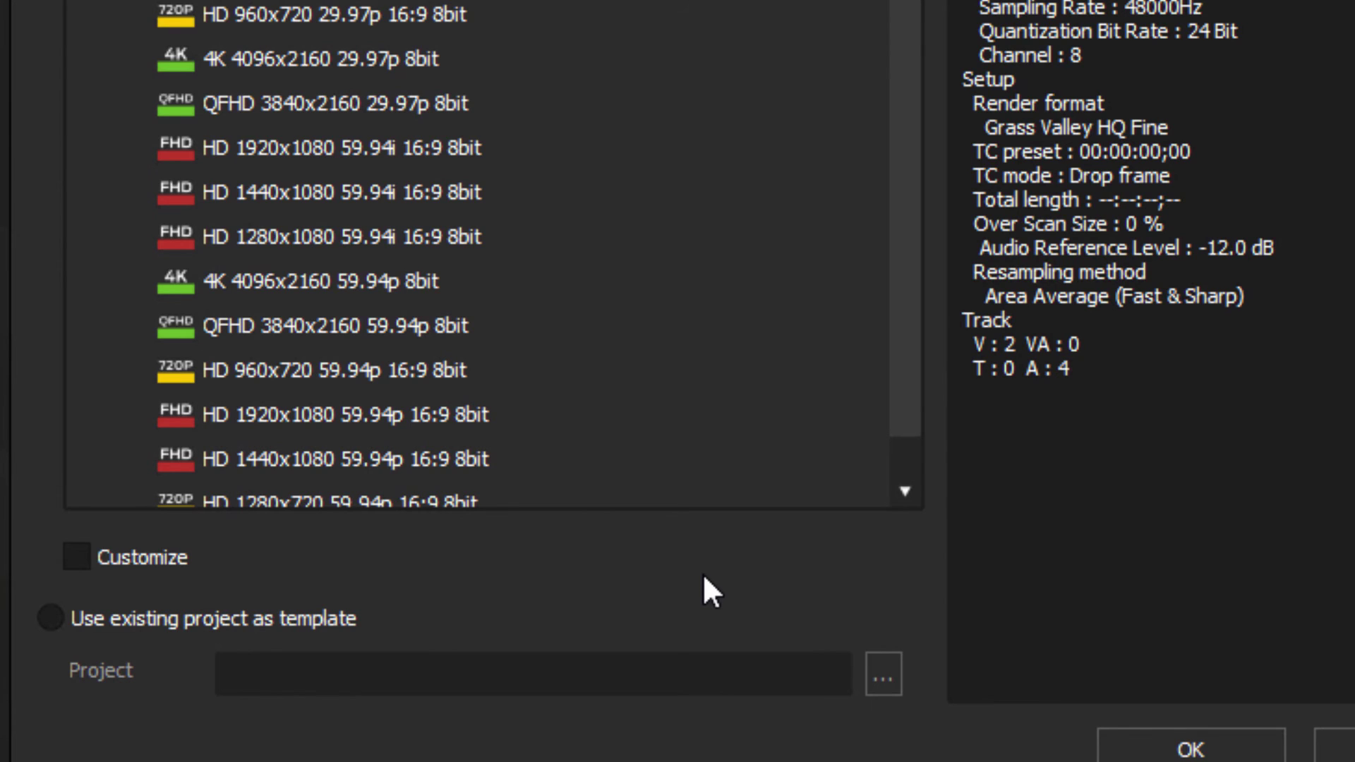
left_click(76, 556)
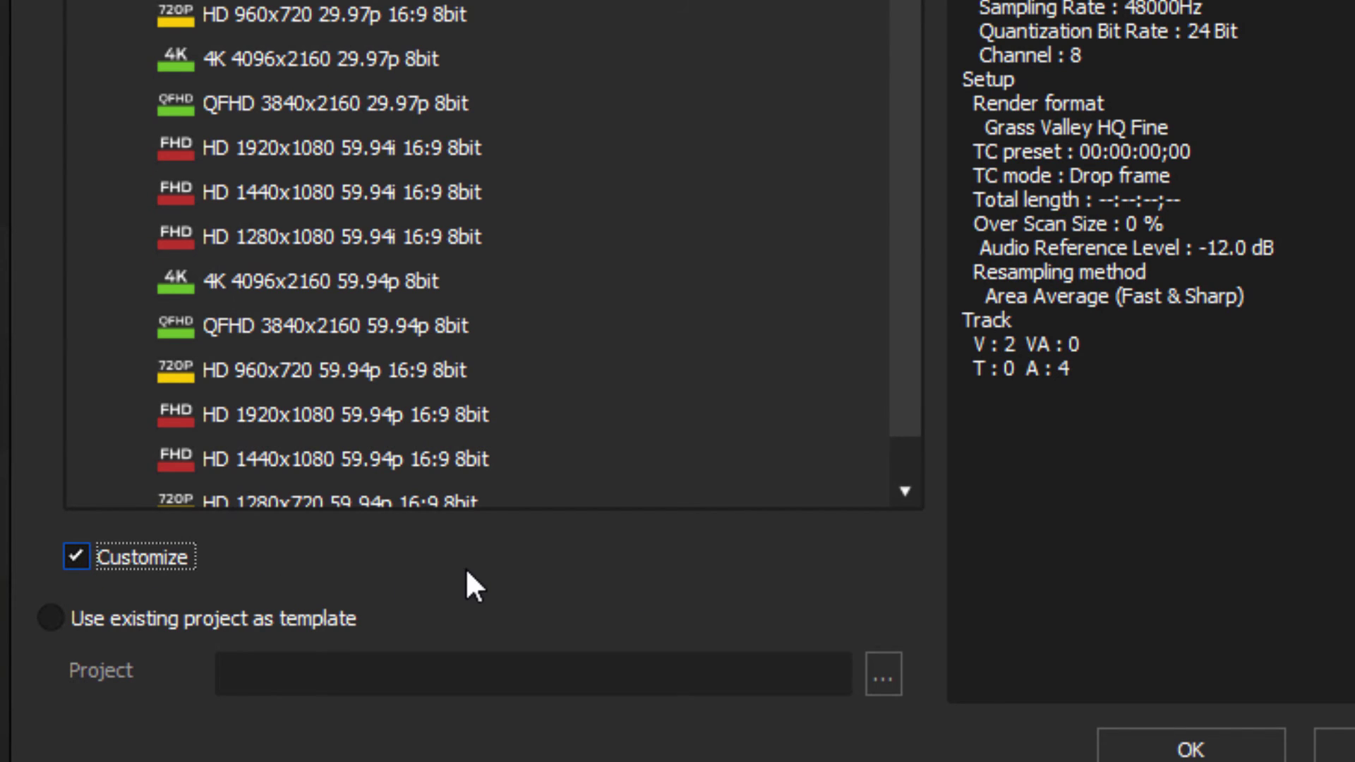
left_click(1228, 746)
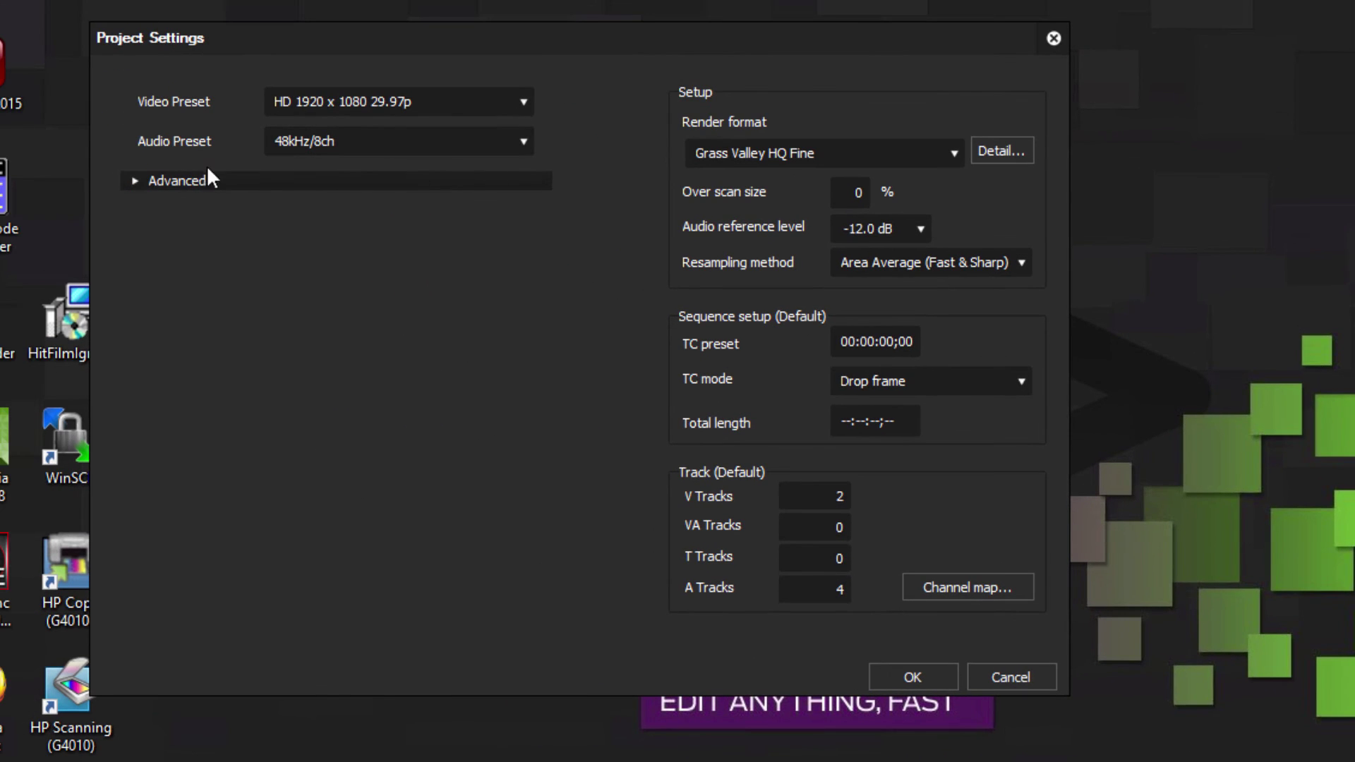
Try a frame rate of 30.00 in the advanced project settings and set it back to 29.97
left_click(134, 181)
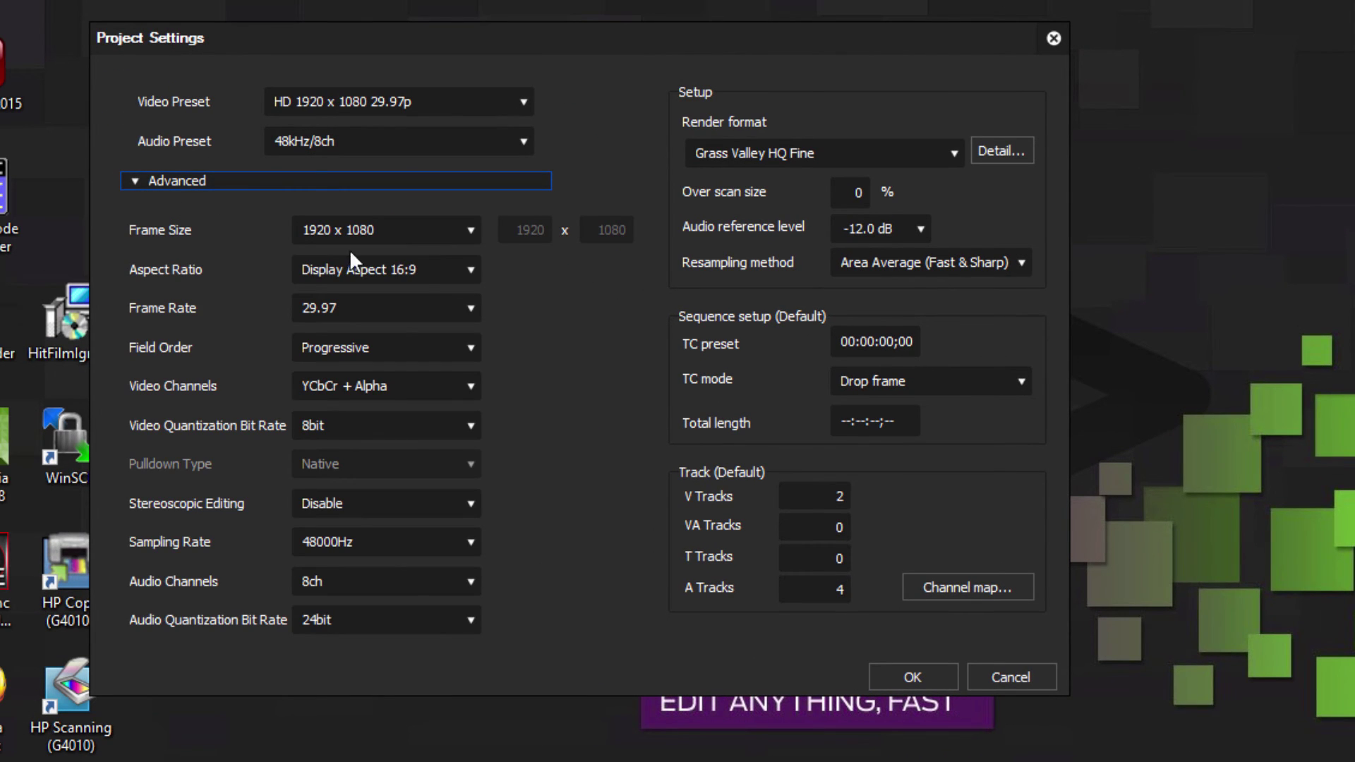
left_click(468, 307)
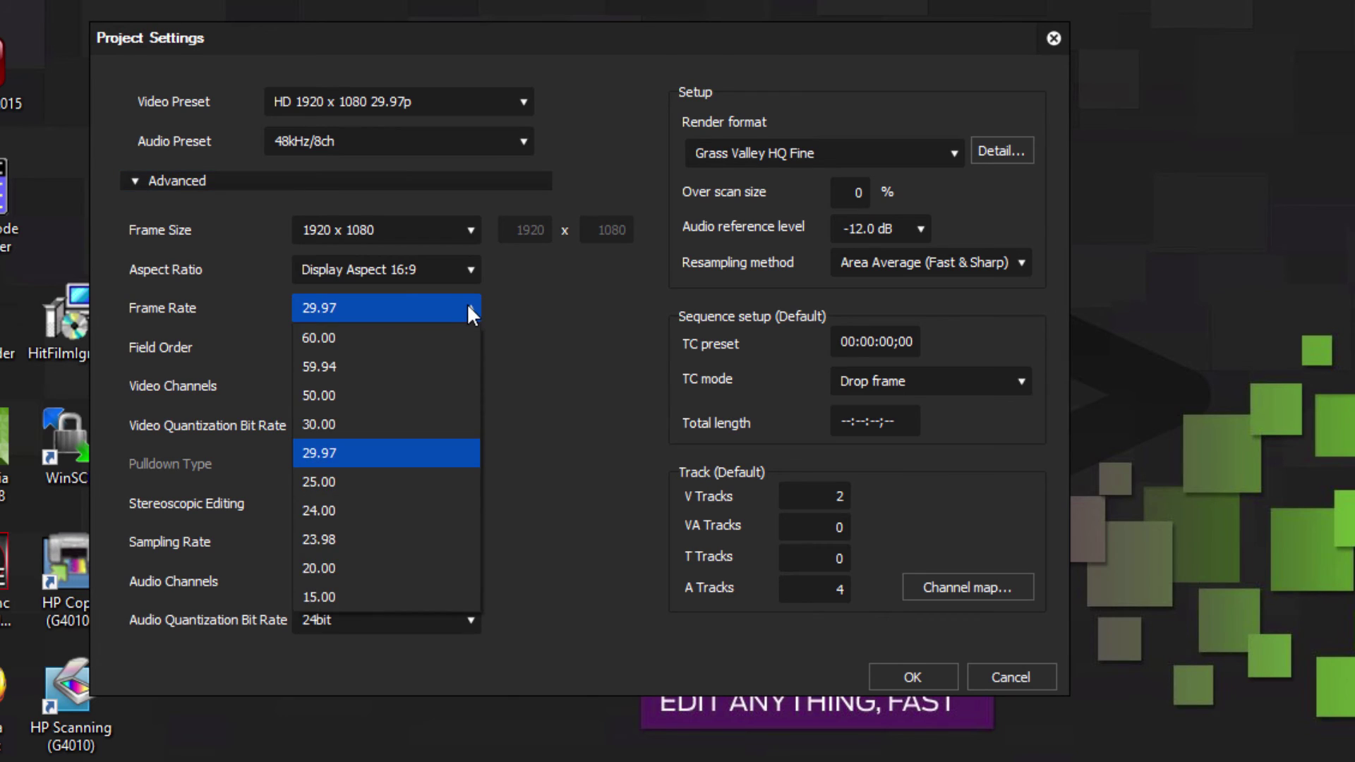
left_click(430, 416)
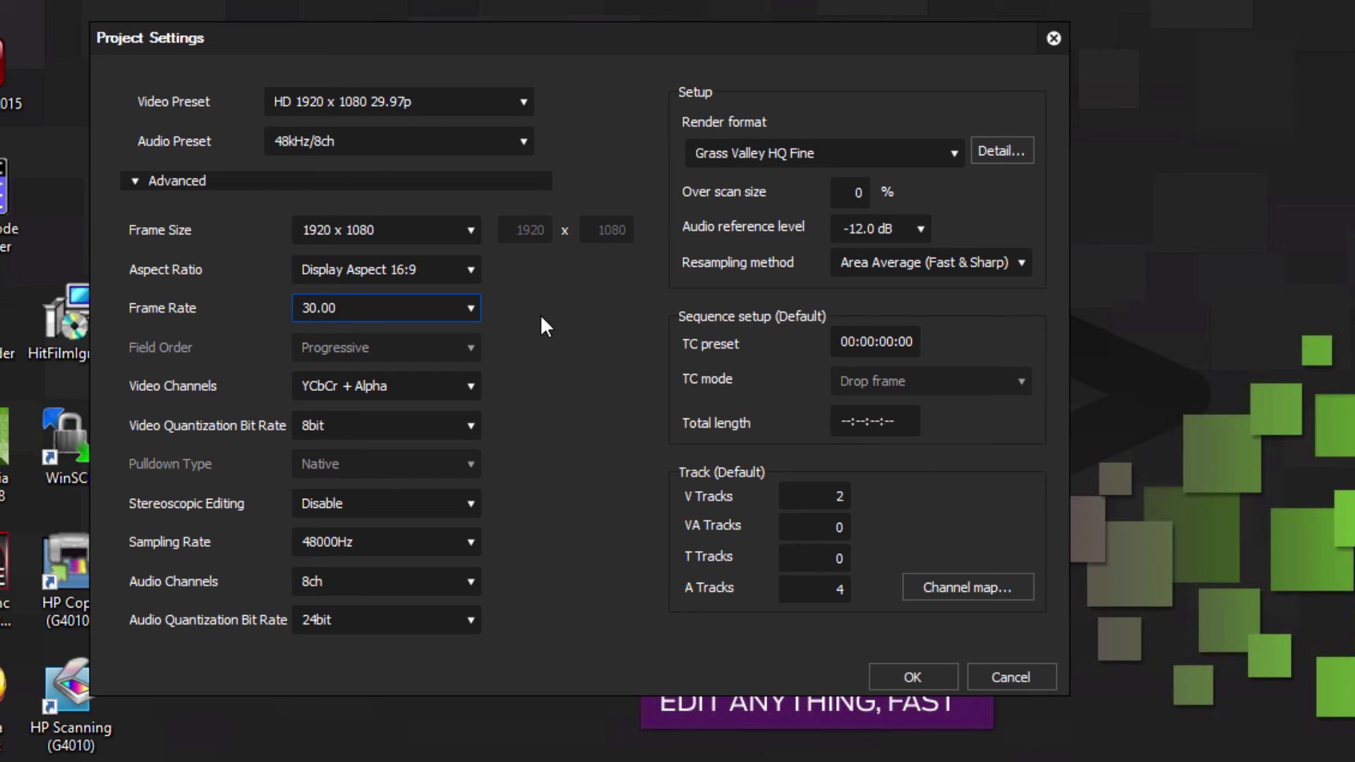
left_click(472, 308)
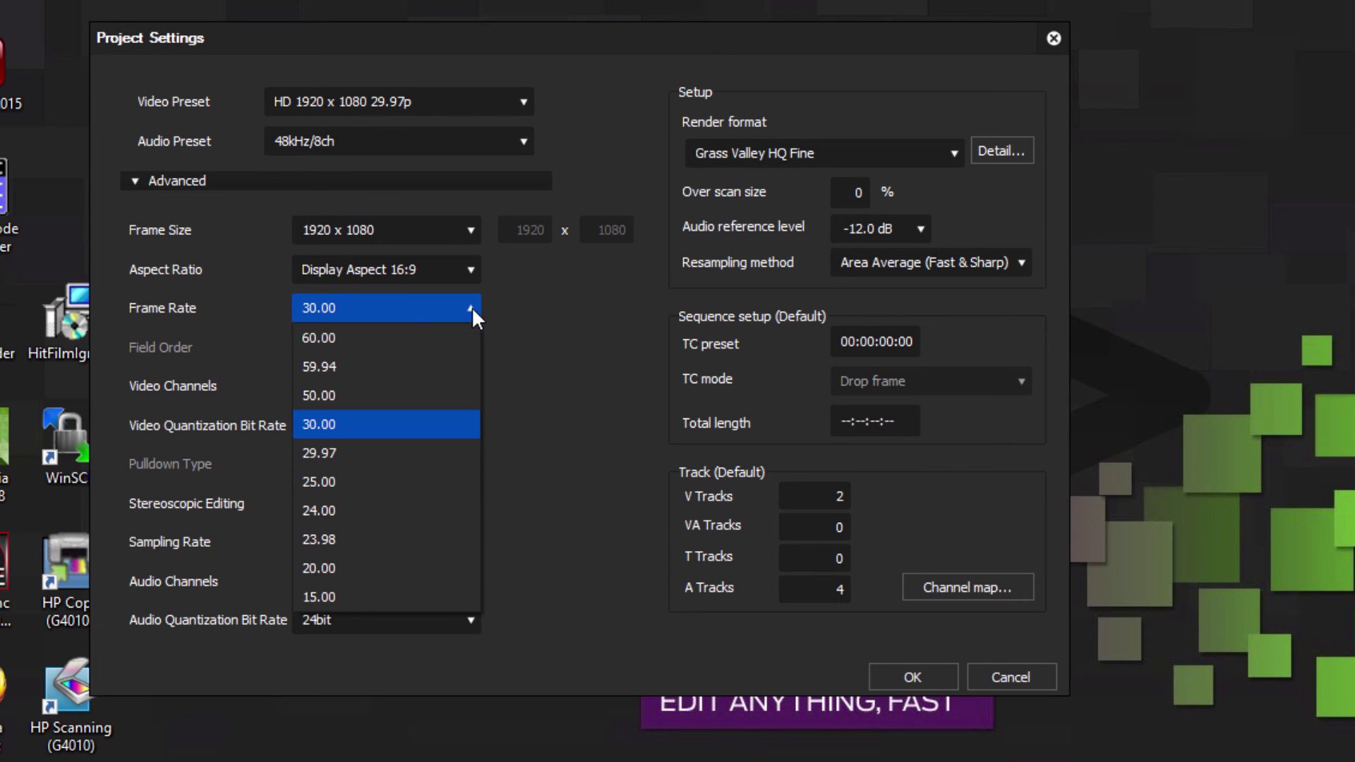
left_click(408, 453)
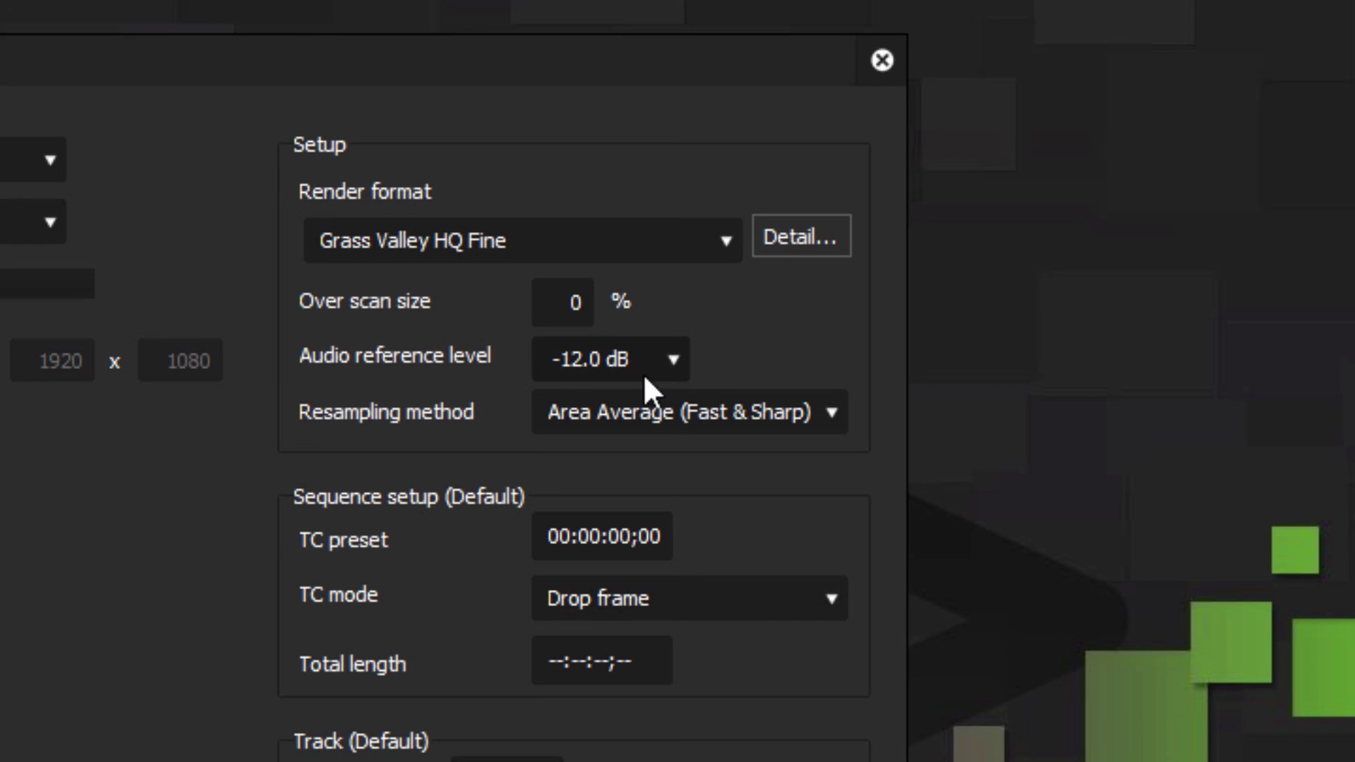
Review the Setup and timecode options, keep -12.0 dB, Area Average (Fast & Sharp) and Drop frame, and confirm the project settings
left_click(670, 359)
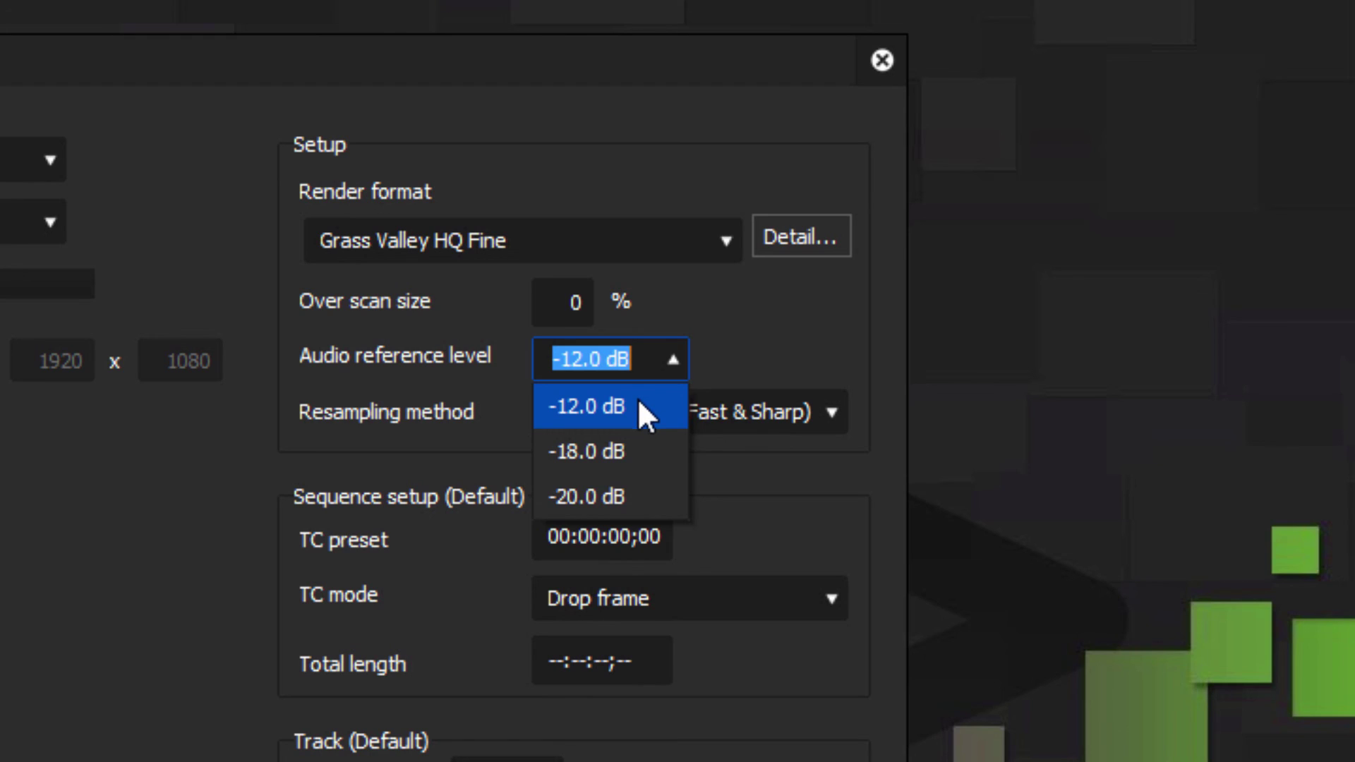
left_click(638, 406)
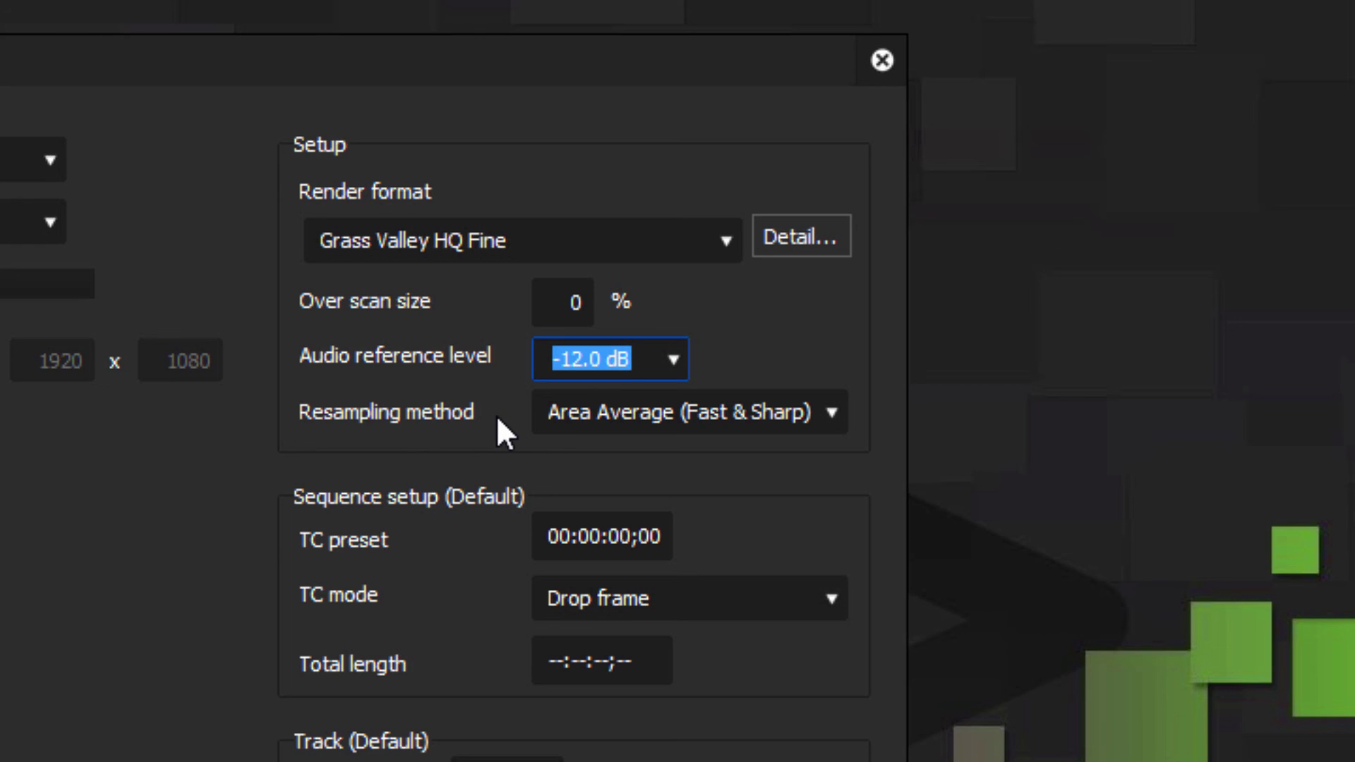
left_click(833, 415)
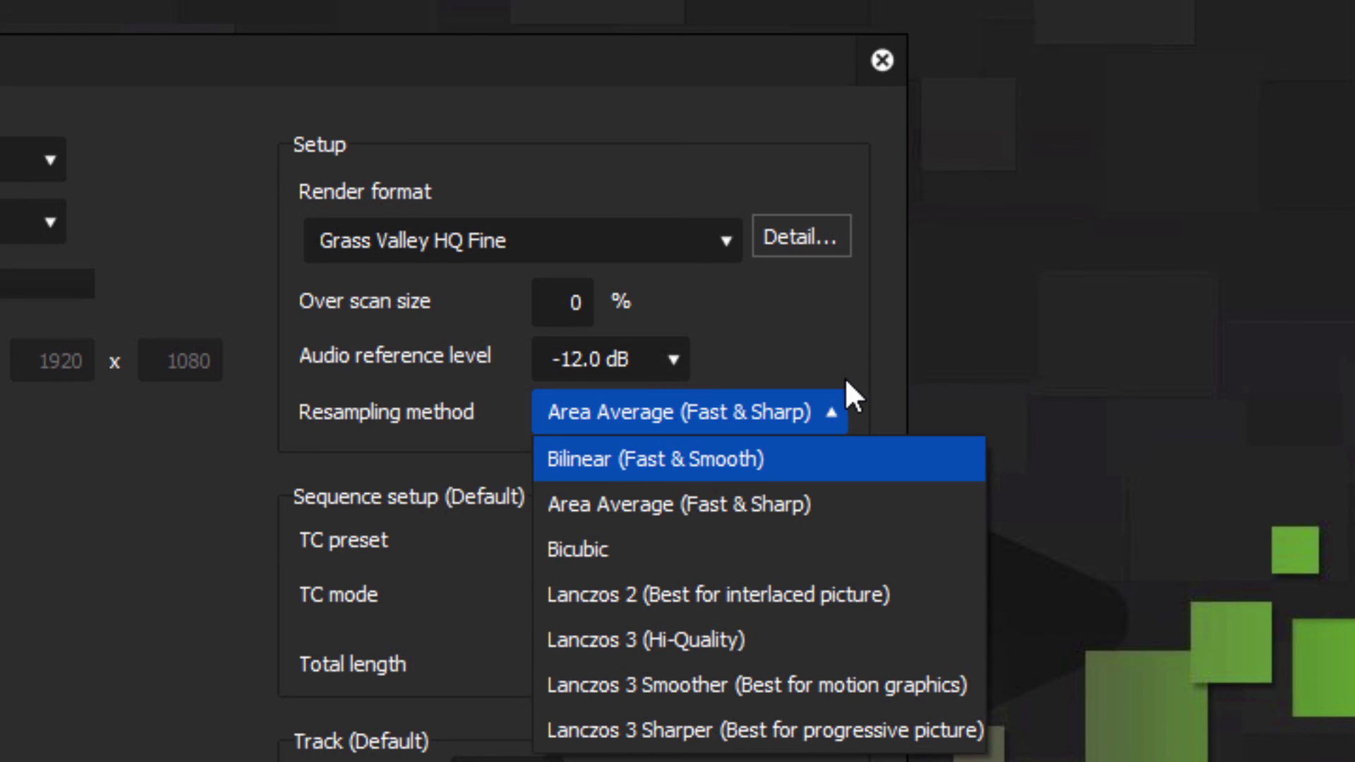
left_click(866, 400)
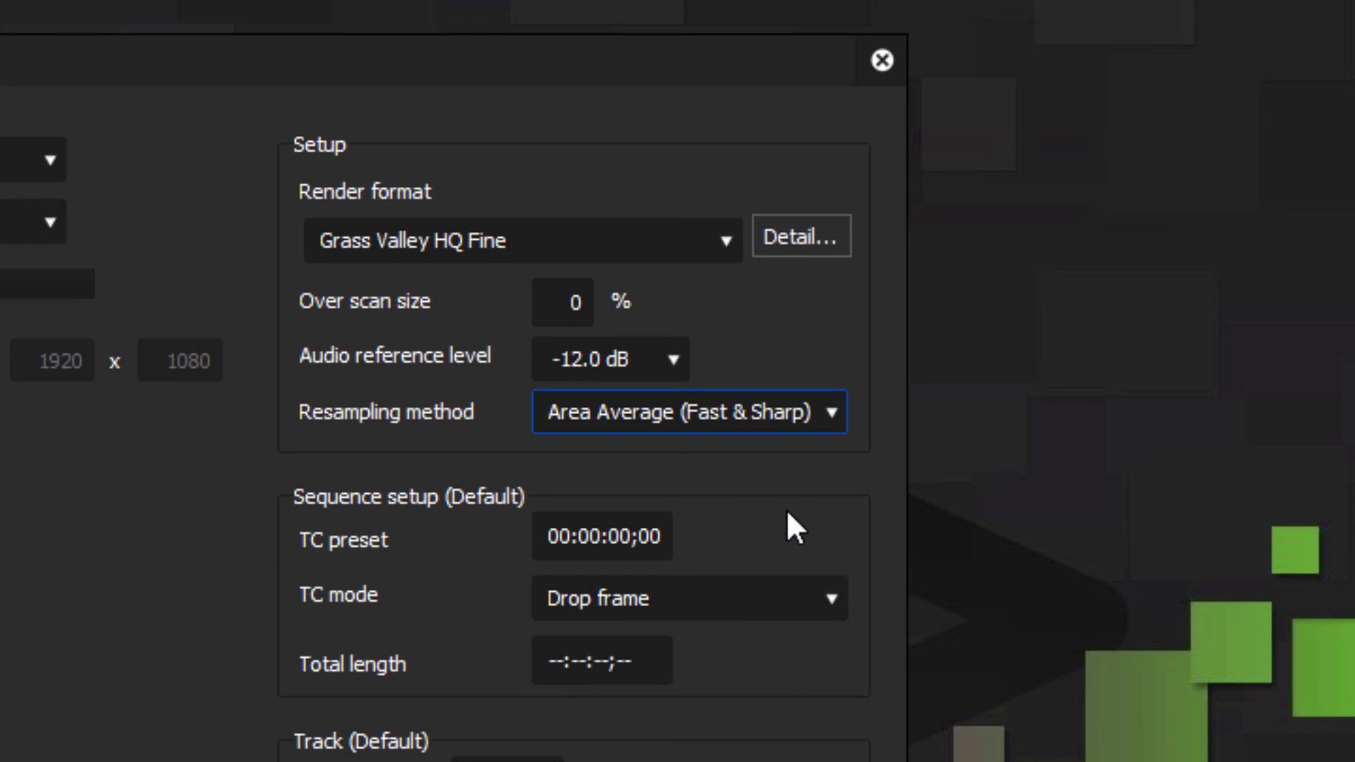
left_click(833, 603)
left_click(779, 688)
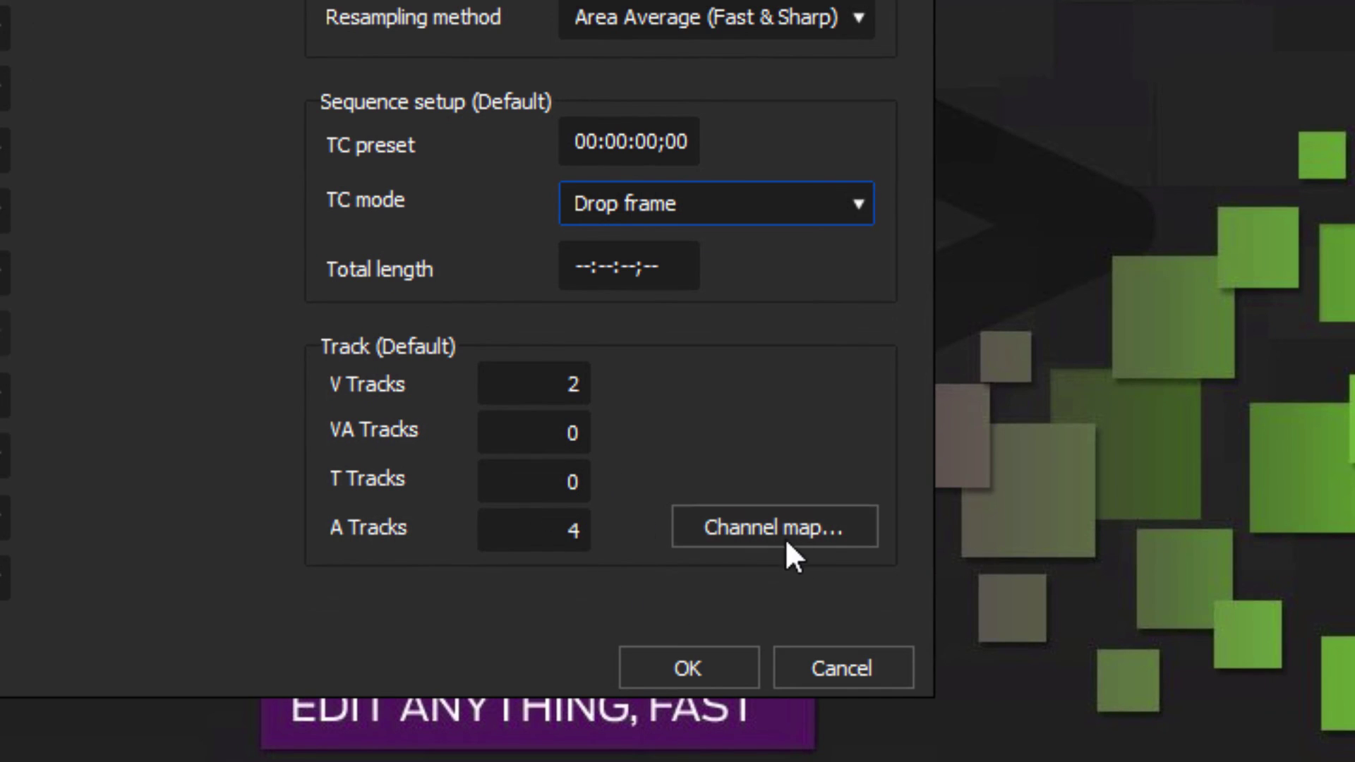
left_click(693, 662)
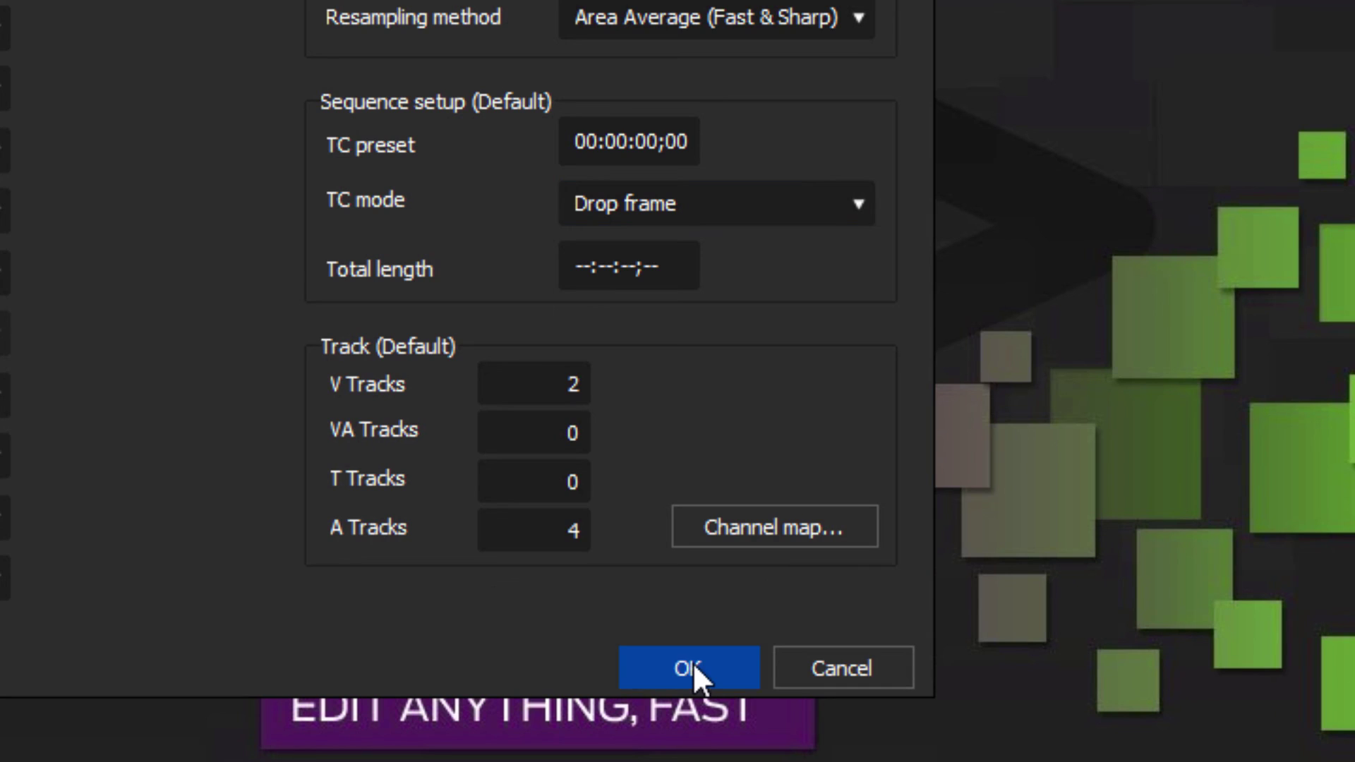